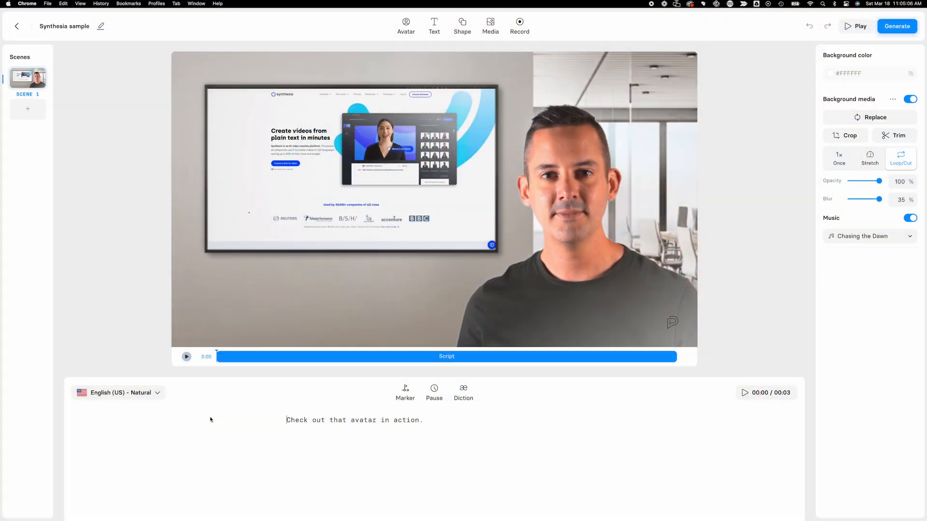
Step: Go to the Avatars library to browse the 165 available avatars
left_click(28, 109)
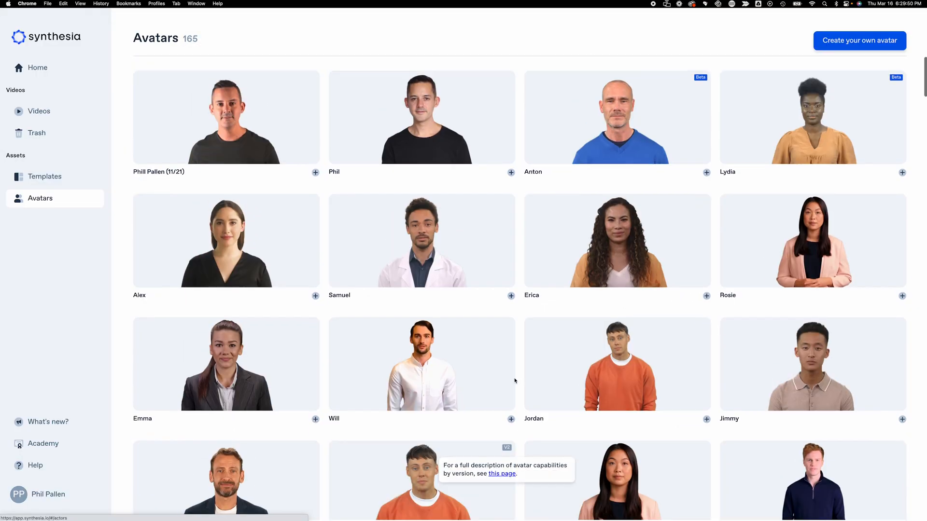
Step: Create a new video from the Blank template via the Videos page
left_click(44, 176)
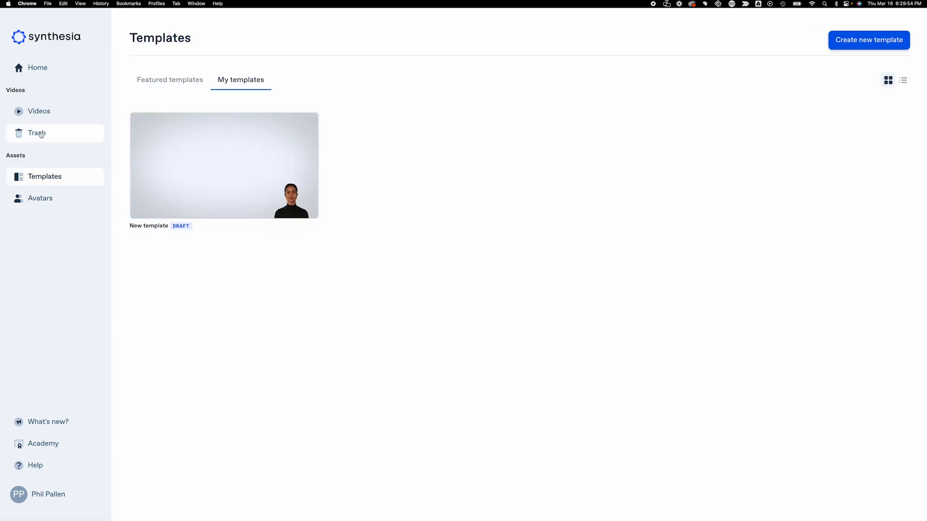
left_click(39, 111)
left_click(886, 40)
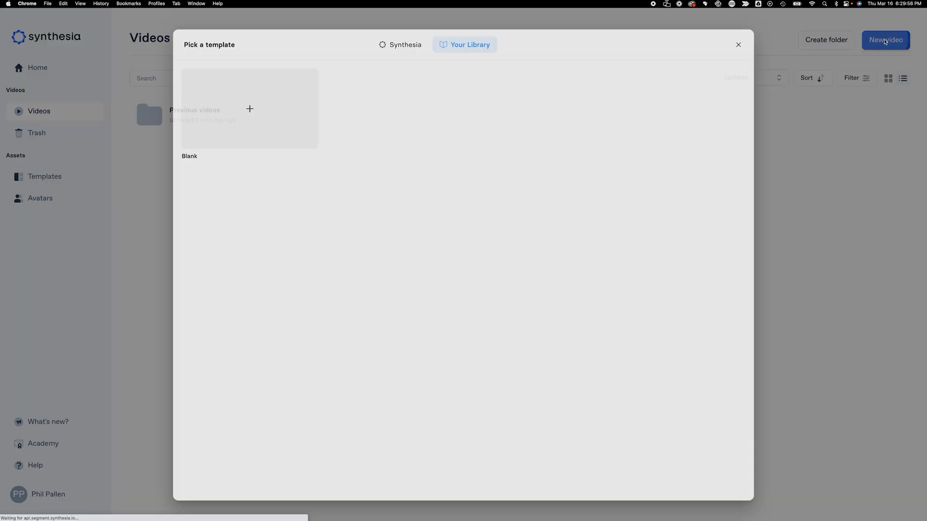
left_click(271, 109)
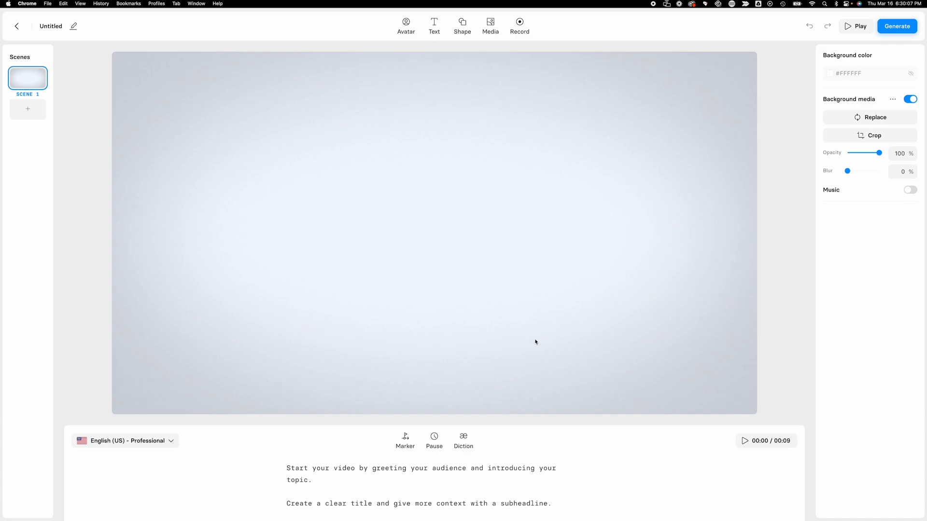
Step: Add the recently used male avatar in Circle layout and insert a Title text box
left_click(405, 26)
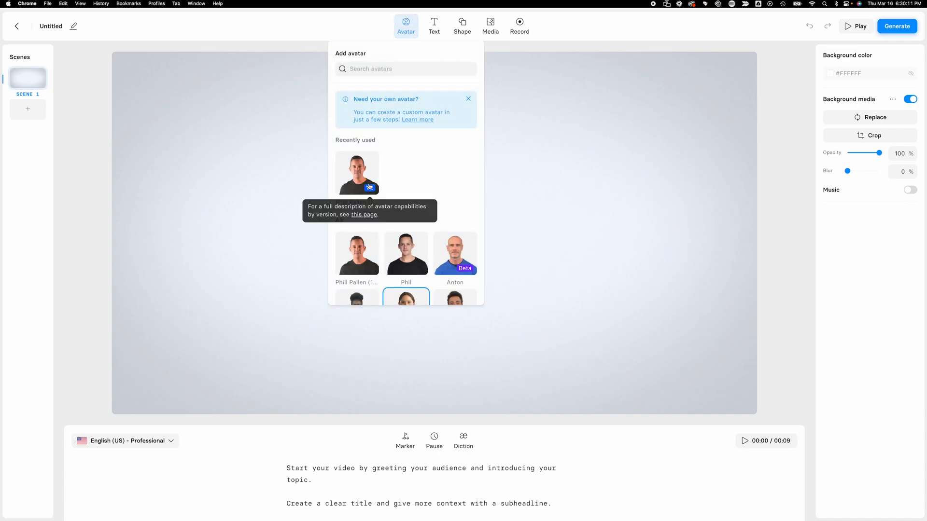
left_click(357, 174)
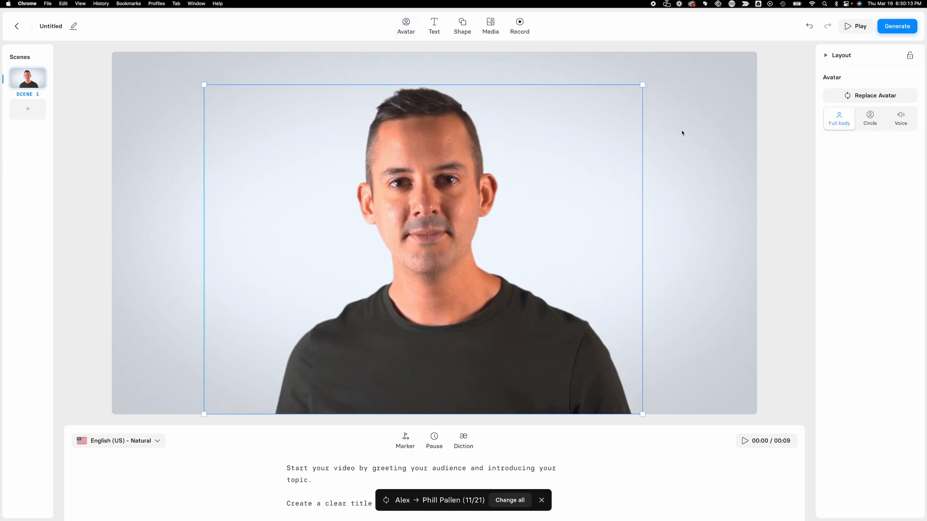
left_click(870, 119)
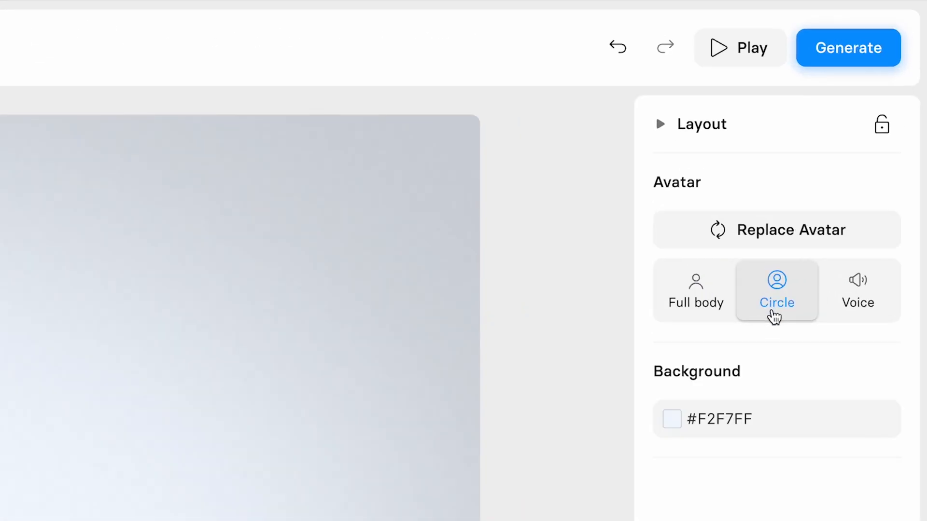
left_click(696, 294)
left_click(767, 311)
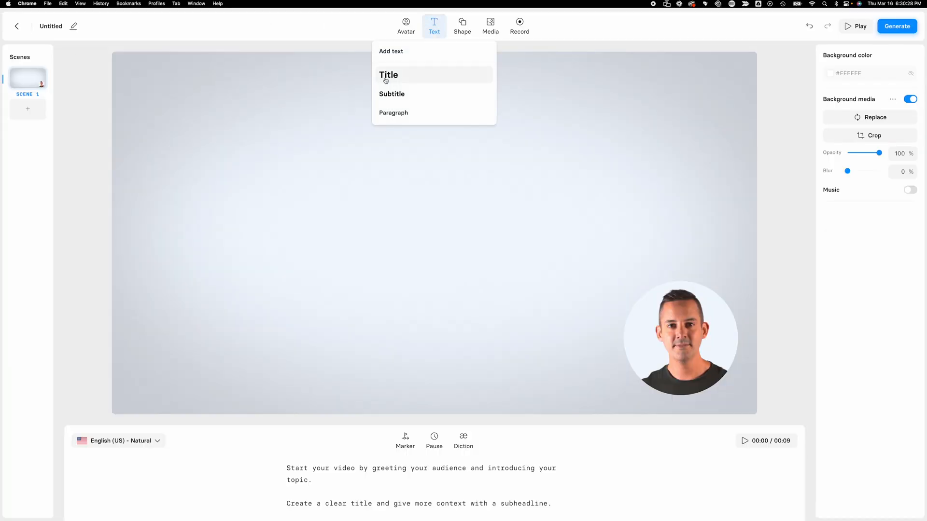
left_click(393, 75)
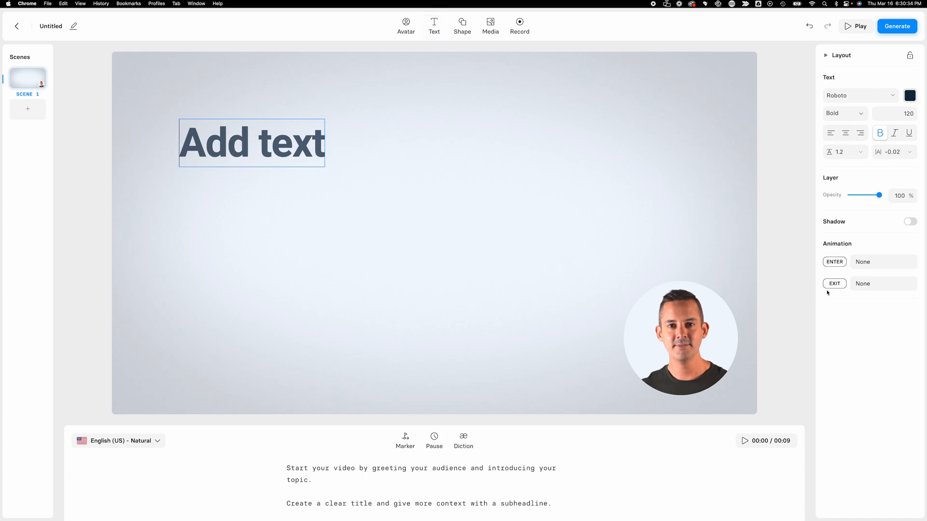
Step: Add a circle shape over the avatar, enlarge it and fill it with navy #06416F
left_click(462, 26)
left_click(406, 65)
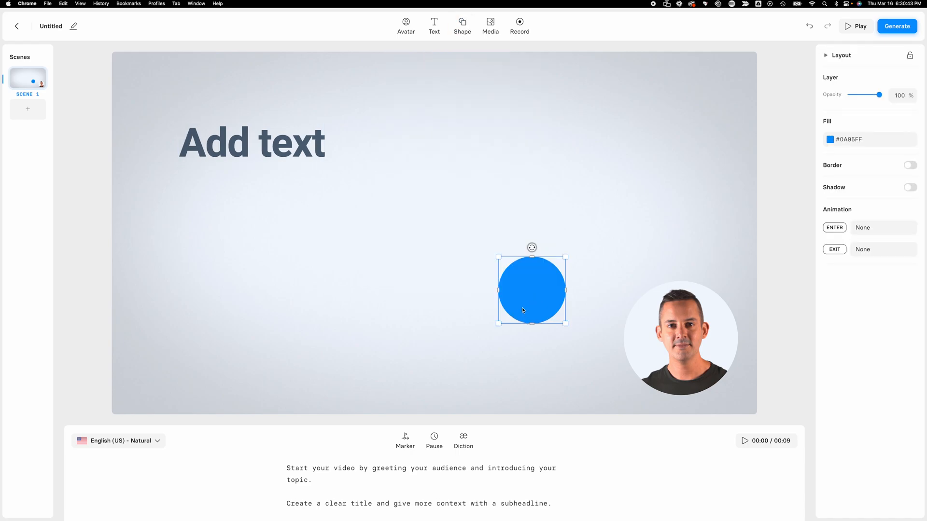
left_click_drag(523, 310, 658, 279)
left_click_drag(615, 319, 605, 334)
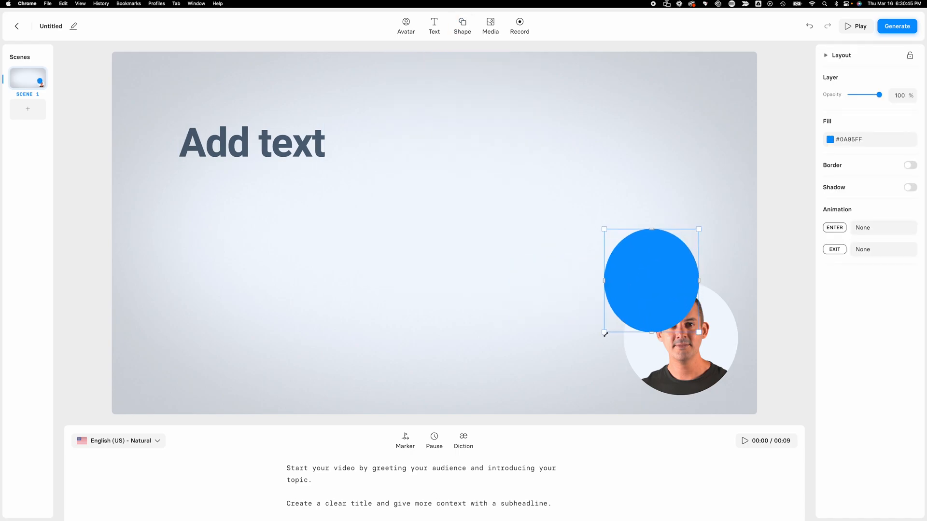
left_click_drag(637, 304, 669, 380)
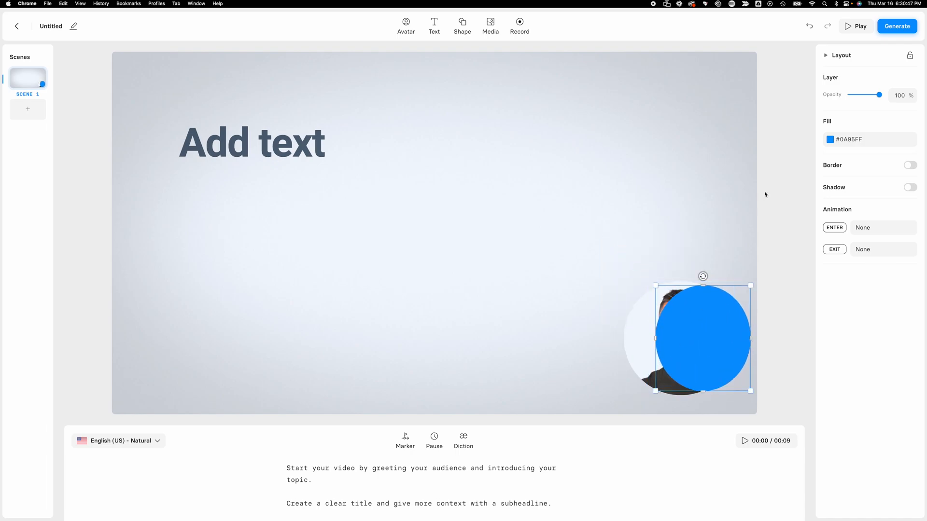
left_click(829, 140)
left_click(806, 232)
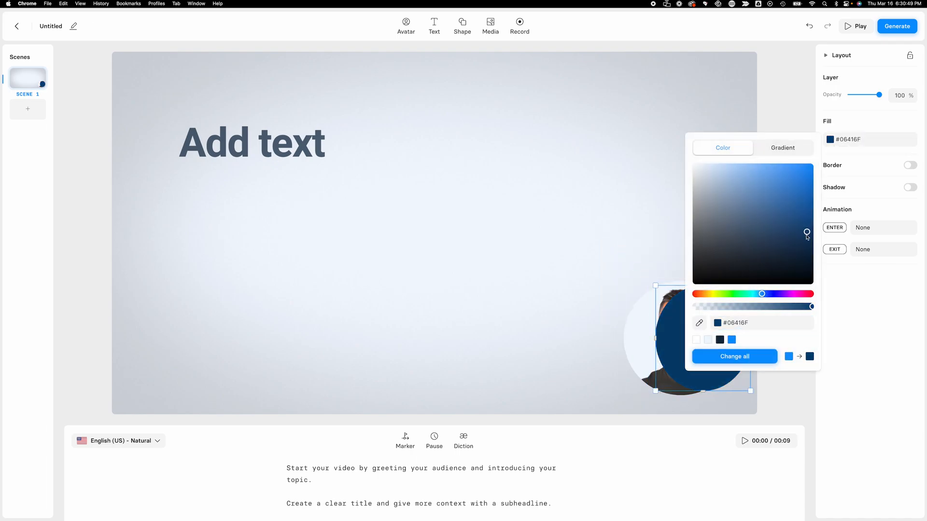
left_click(644, 324)
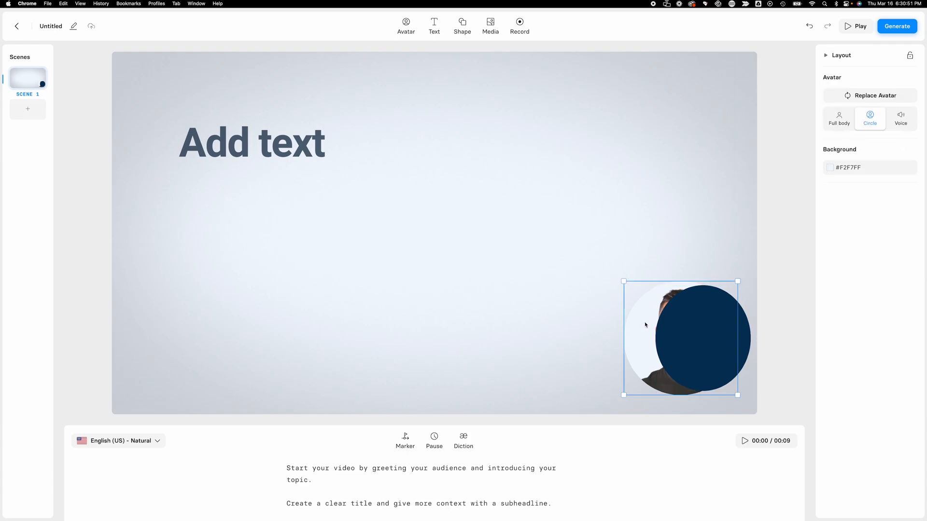
Step: Send the avatar in front of the navy circle, shrink it onto the ring and nudge both left
left_click_drag(645, 324, 629, 315)
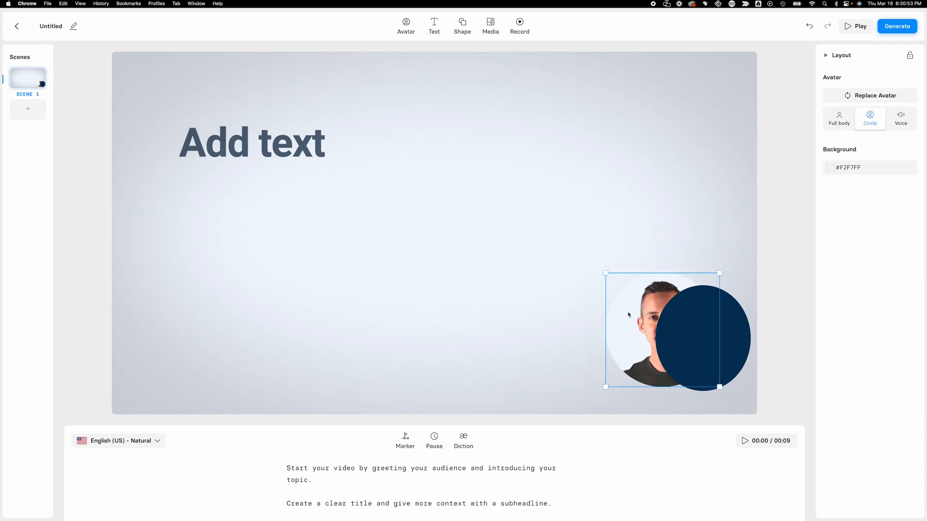
right_click(628, 315)
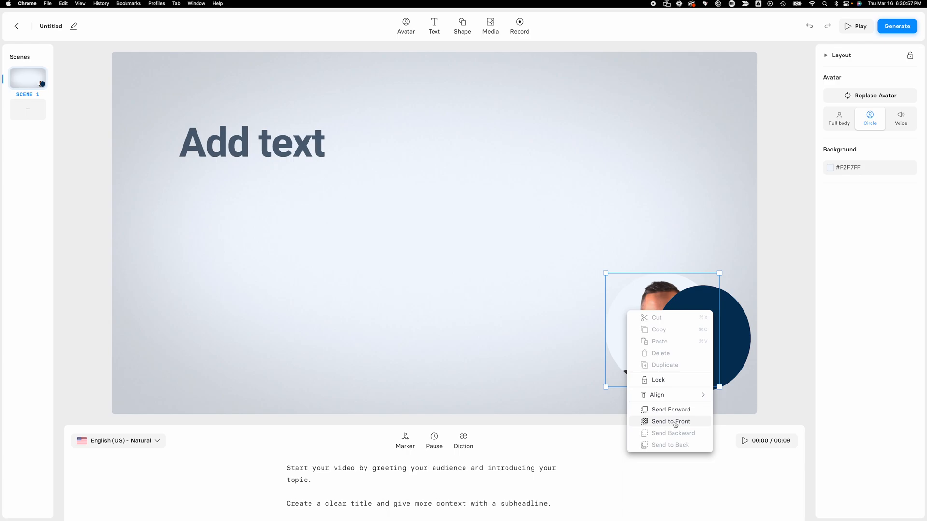
left_click(675, 424)
left_click_drag(719, 274, 713, 286)
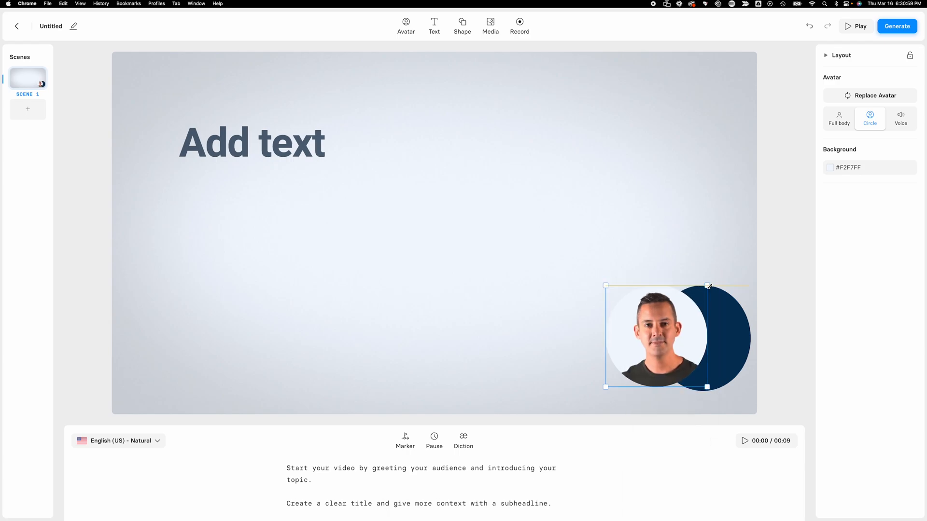
left_click_drag(652, 337, 692, 340)
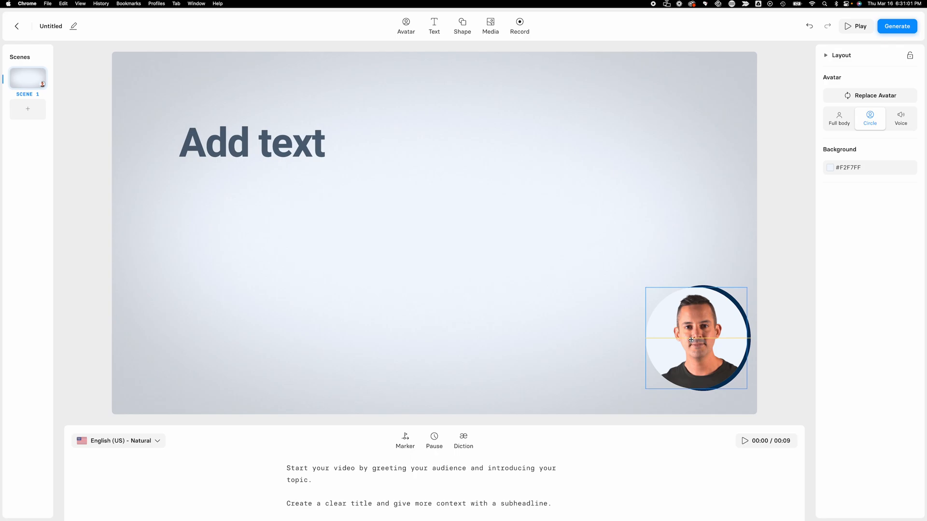
left_click(607, 300)
left_click_drag(630, 248, 752, 394)
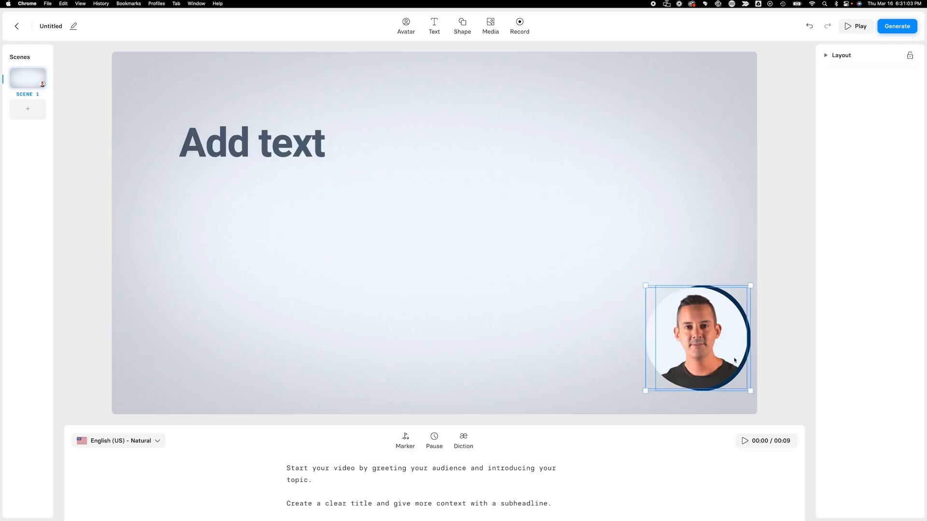
key("shift+Left")
key("shift+Left")
key("shift+Left")
left_click(623, 262)
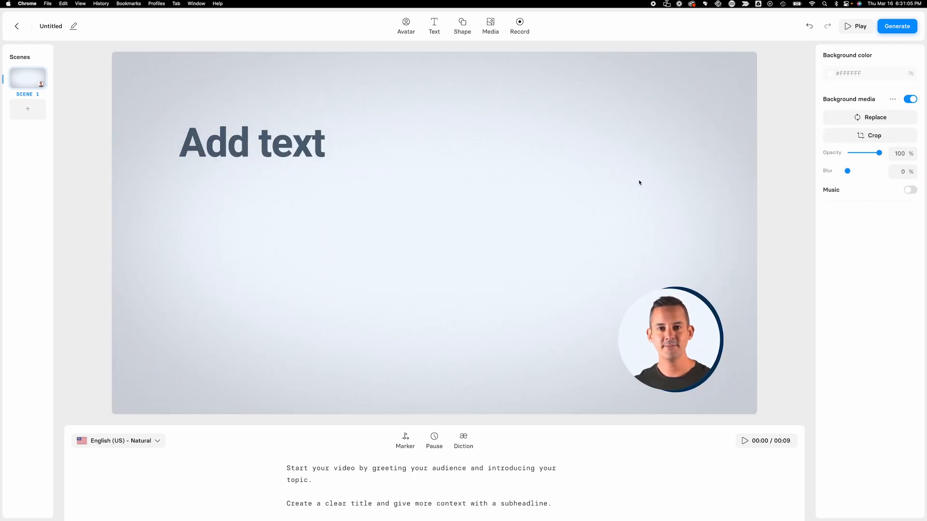
left_click(463, 26)
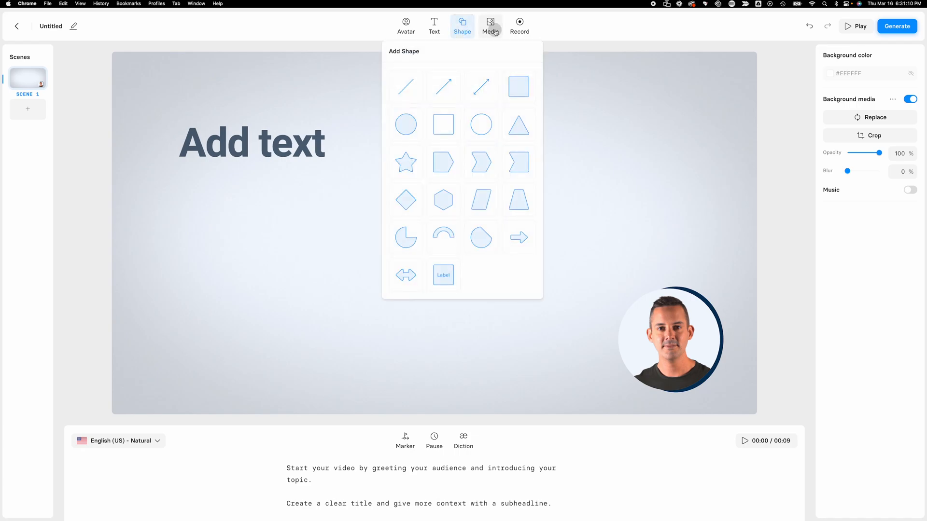
left_click(490, 26)
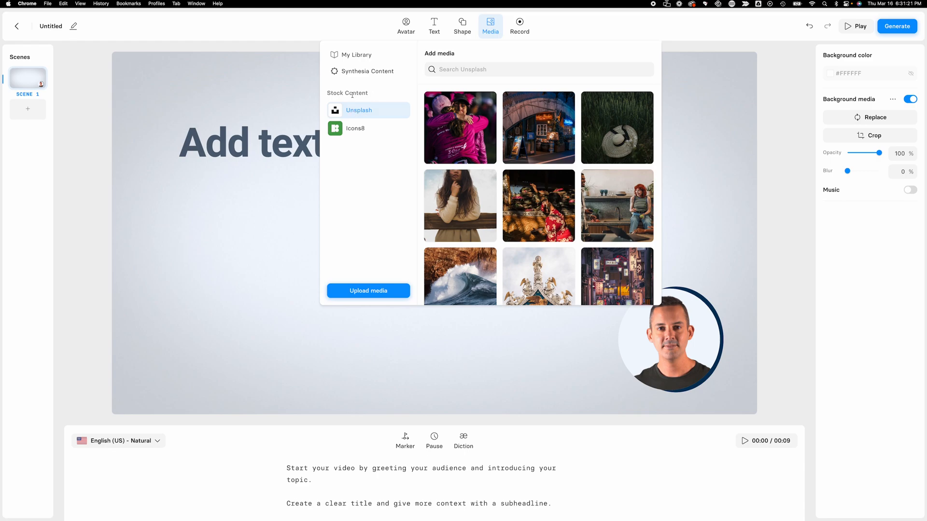
left_click(359, 129)
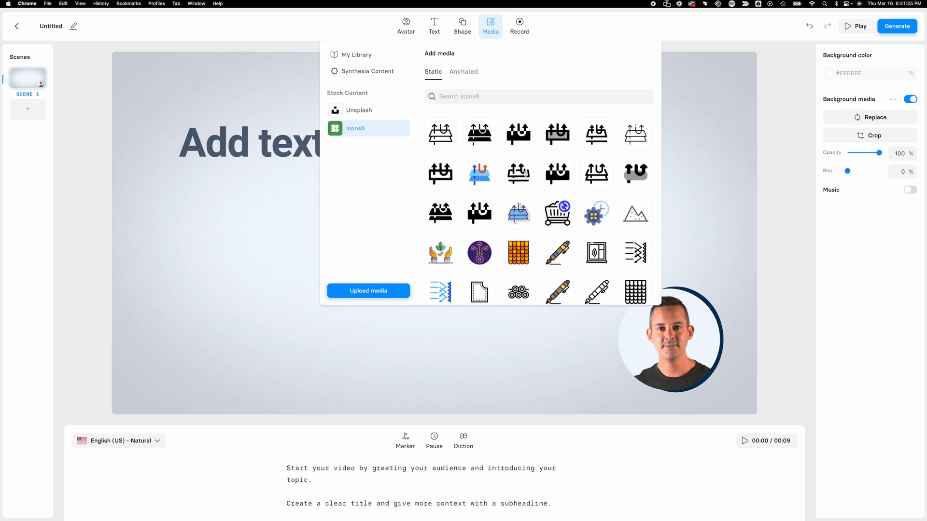
scroll(524, 174, "down", 5)
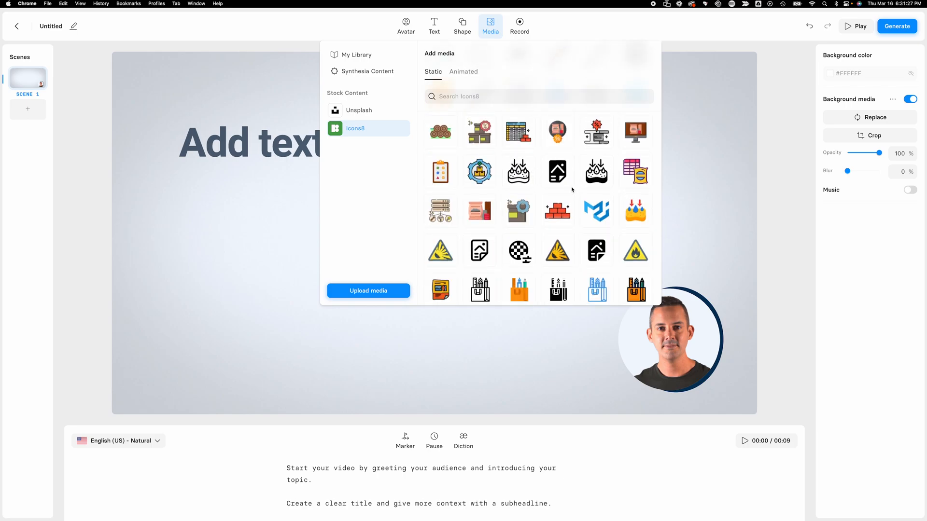
scroll(571, 190, "down", 5)
scroll(574, 179, "up", 5)
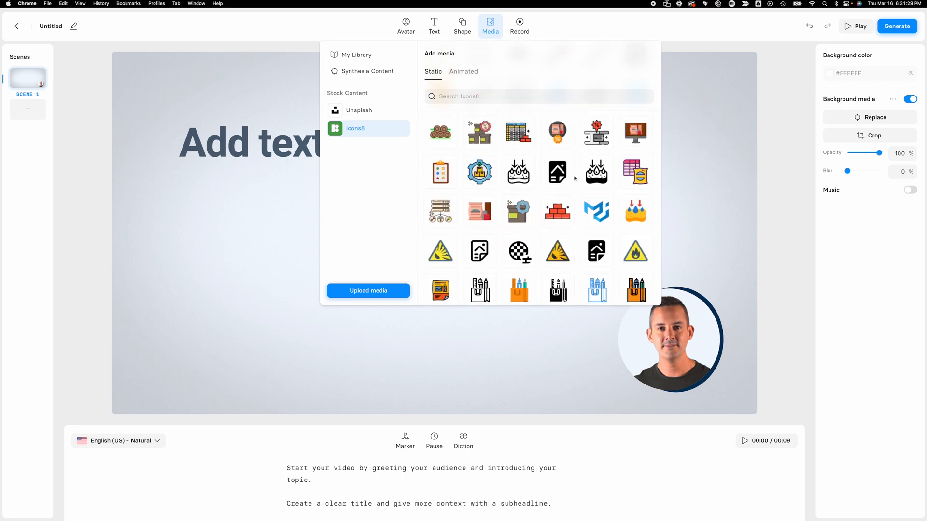
scroll(575, 178, "down", 5)
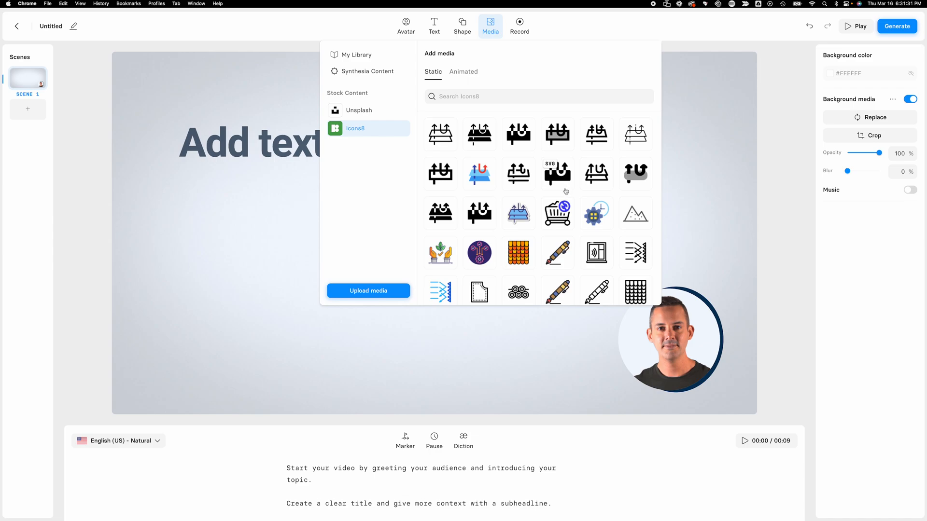
left_click(366, 71)
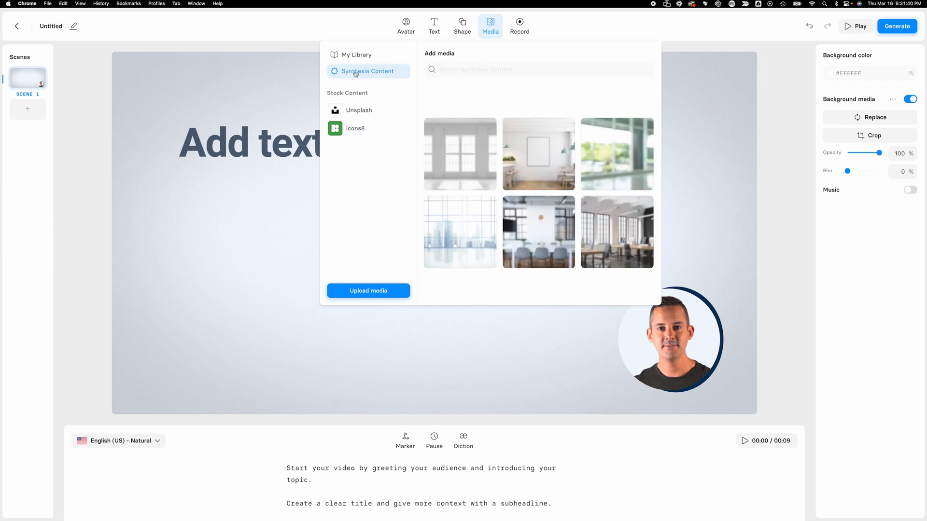
left_click(357, 55)
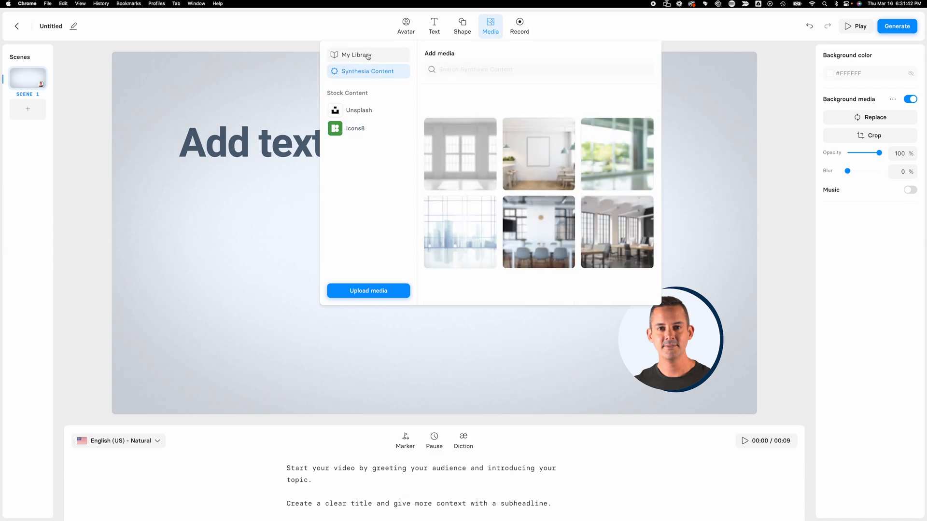
scroll(615, 164, "down", 5)
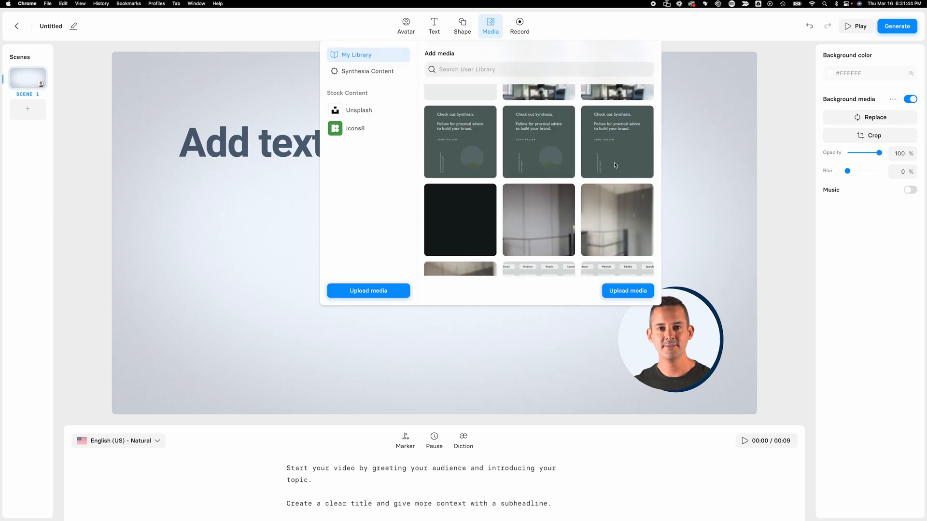
scroll(615, 164, "down", 2)
scroll(615, 164, "up", 5)
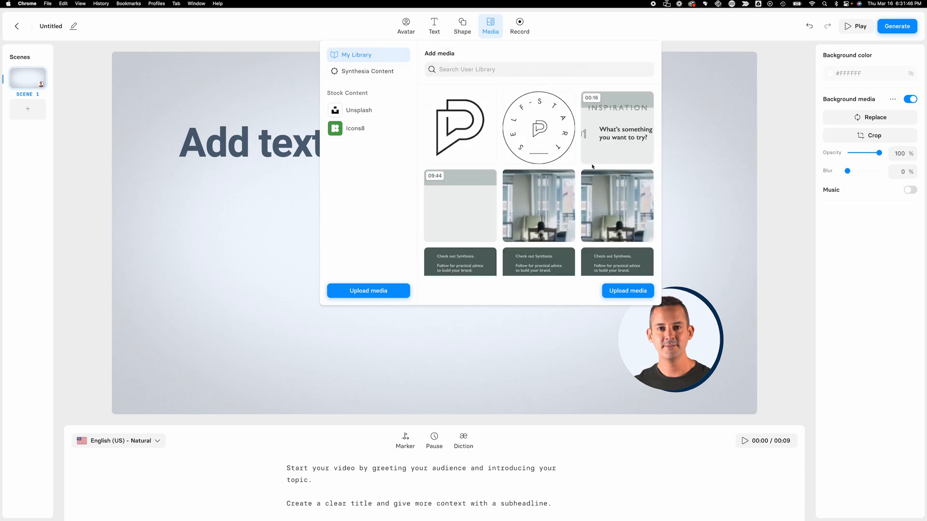
scroll(560, 151, "down", 5)
scroll(561, 172, "up", 5)
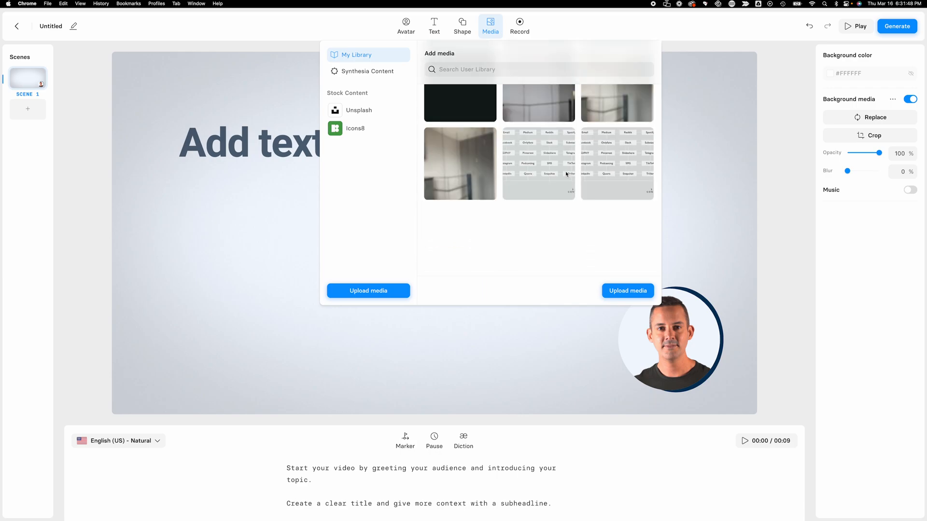
left_click(679, 165)
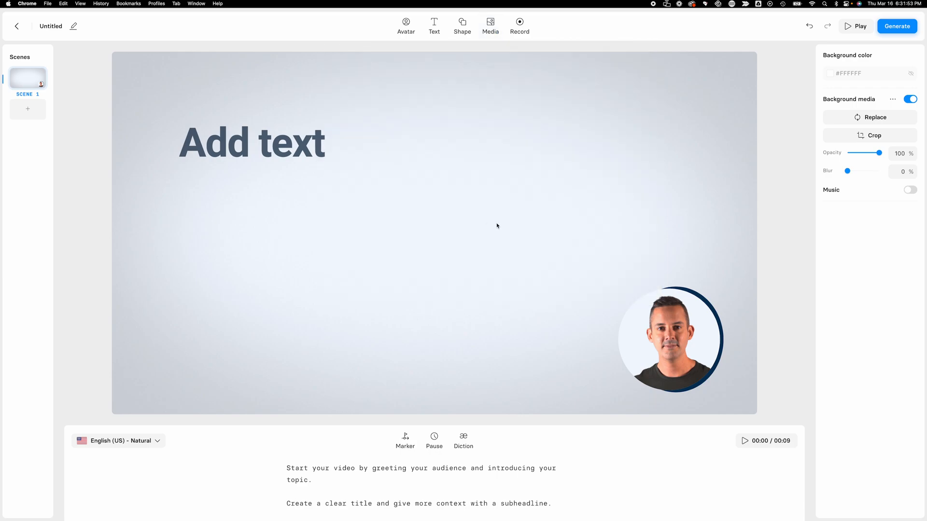
left_click(520, 33)
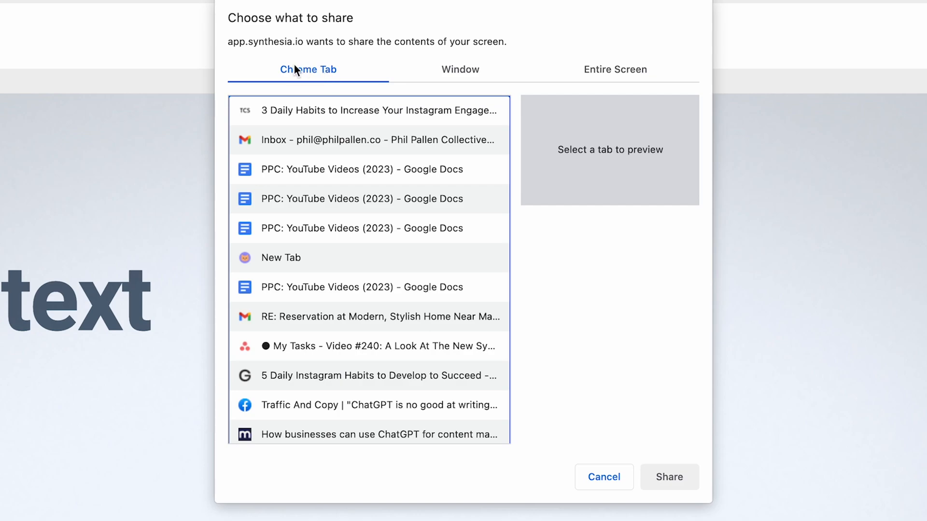
left_click(460, 68)
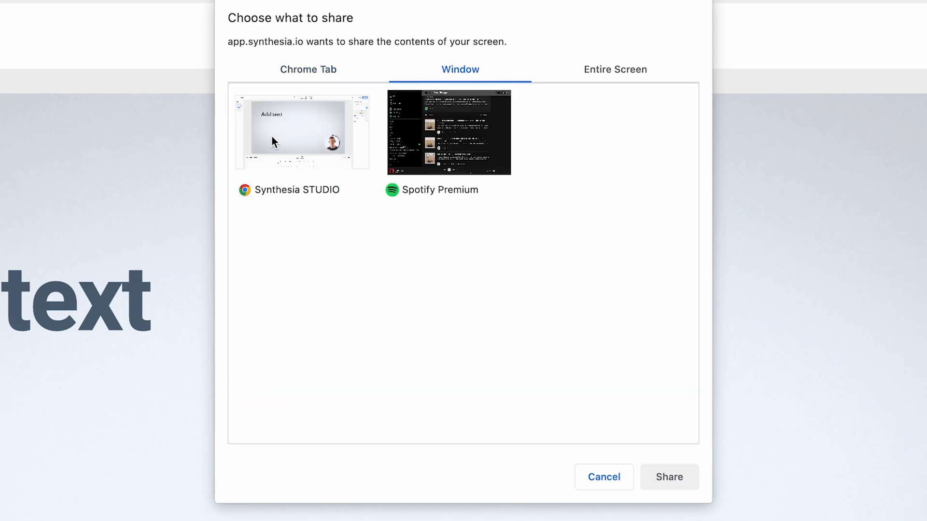
left_click(616, 69)
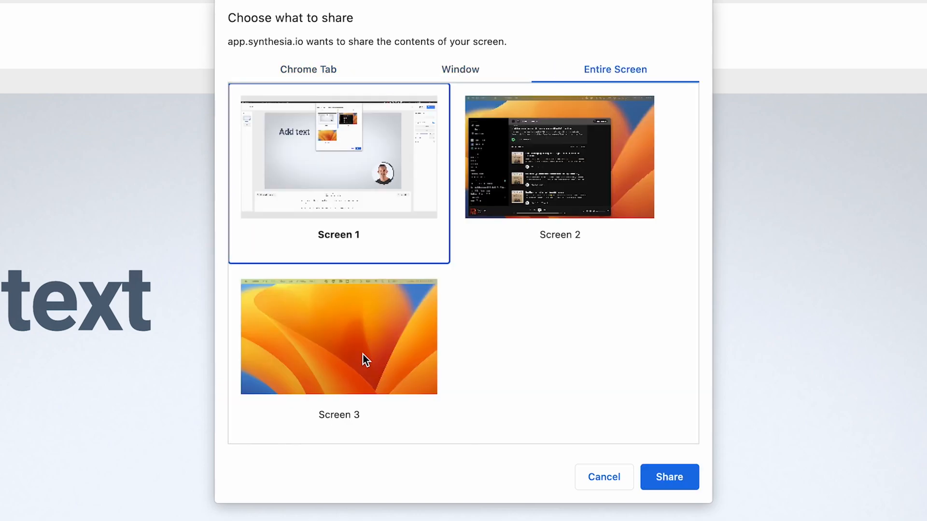
left_click(614, 475)
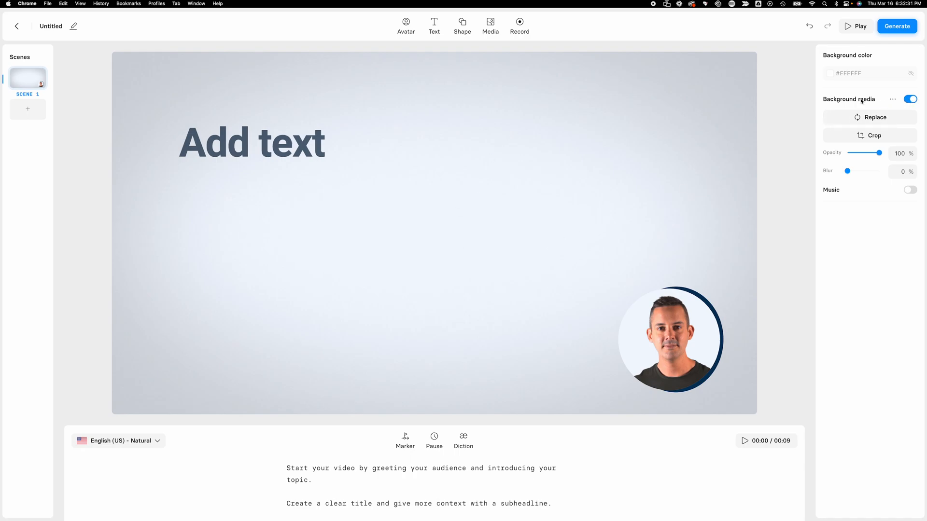
Step: Set background colour #892A2A, use the office photo as background media, and switch Music on
left_click(910, 99)
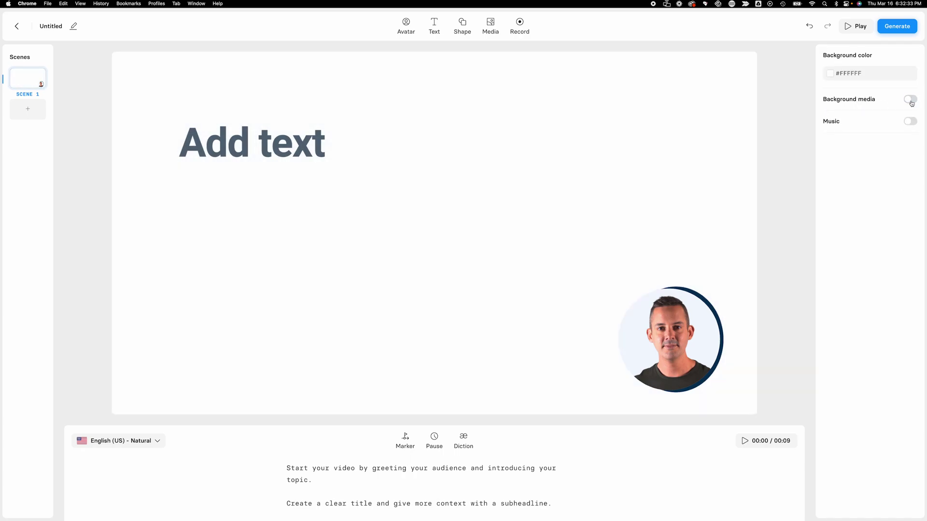
left_click(832, 74)
left_click_drag(753, 123, 787, 154)
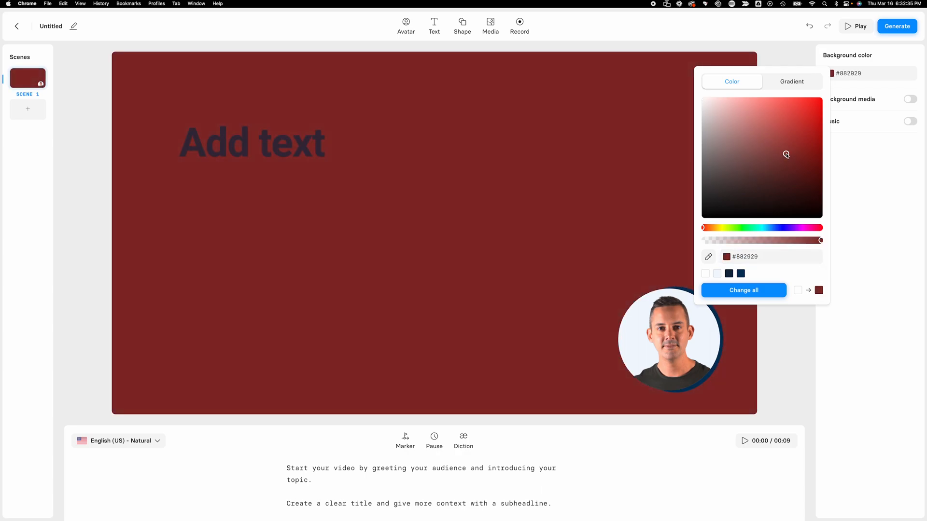
left_click(910, 102)
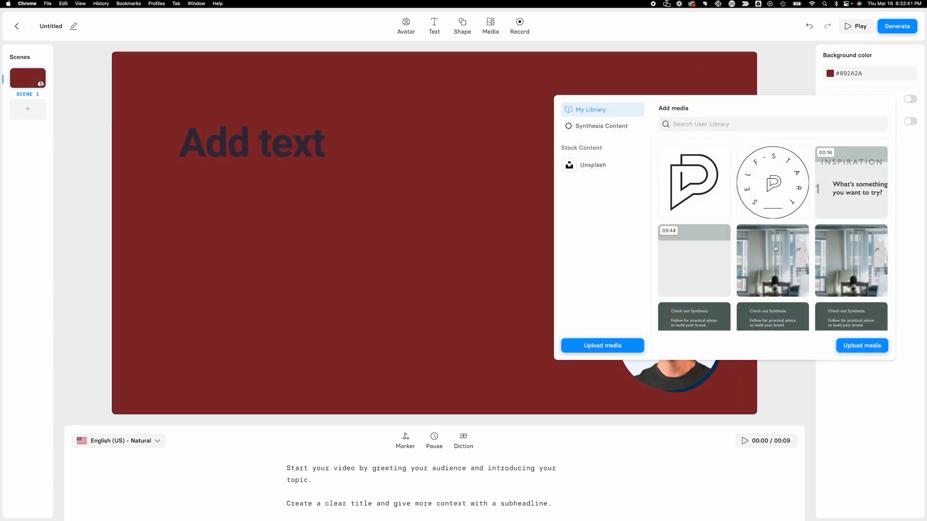
left_click(769, 266)
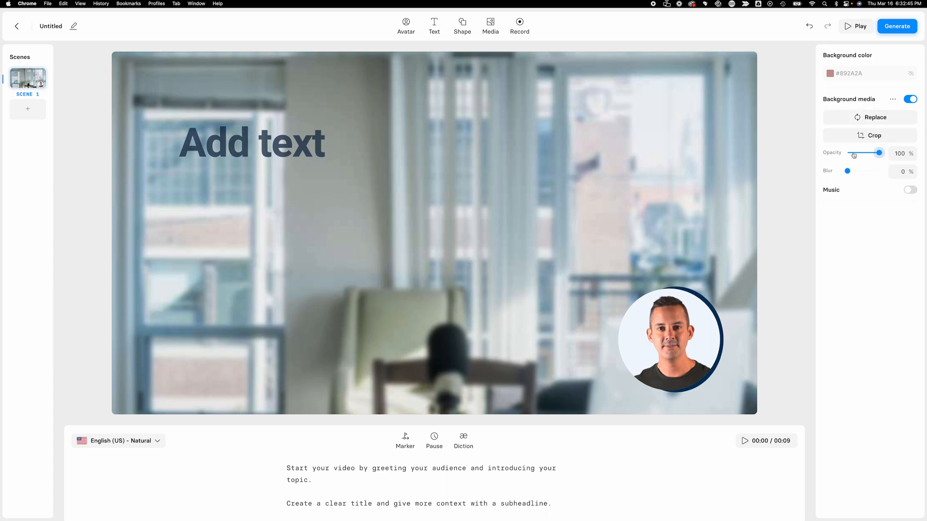
left_click(909, 191)
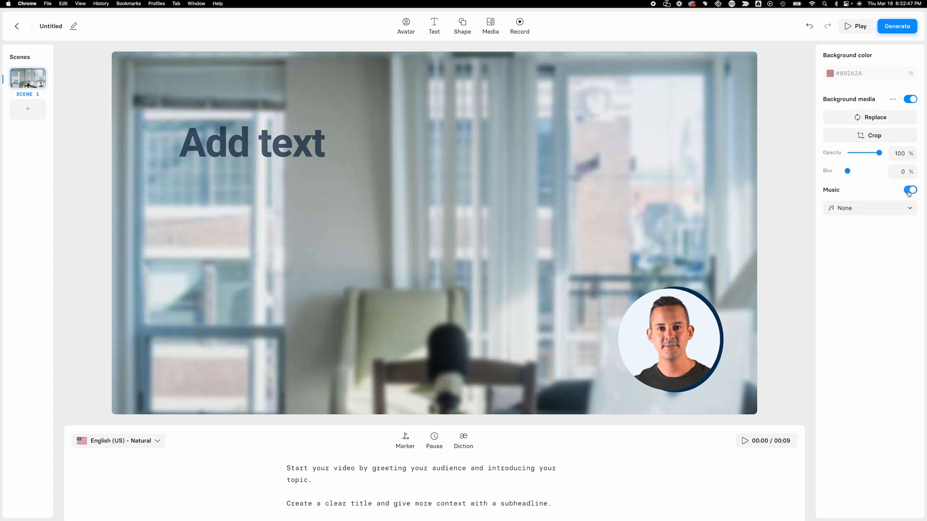
Step: Browse the Shutterstock stock music tracks, then leave the scene without music
left_click(848, 210)
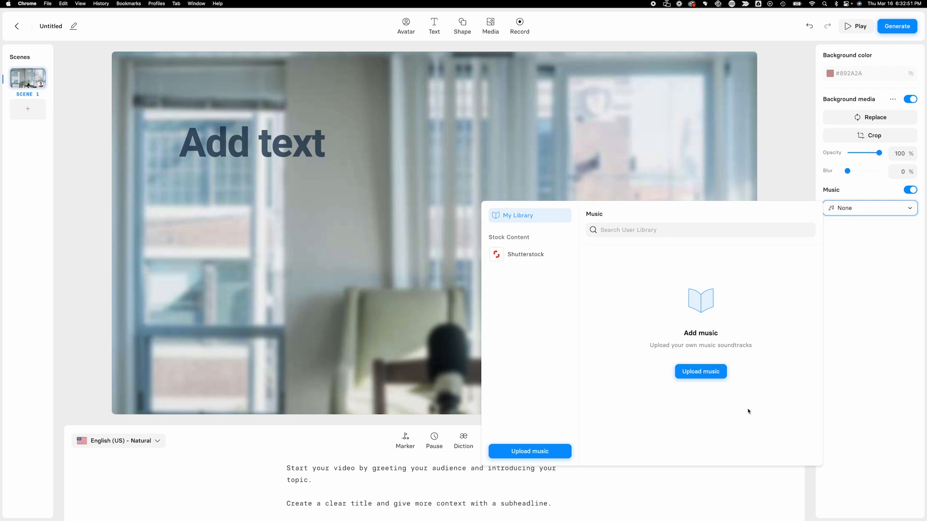
left_click(526, 255)
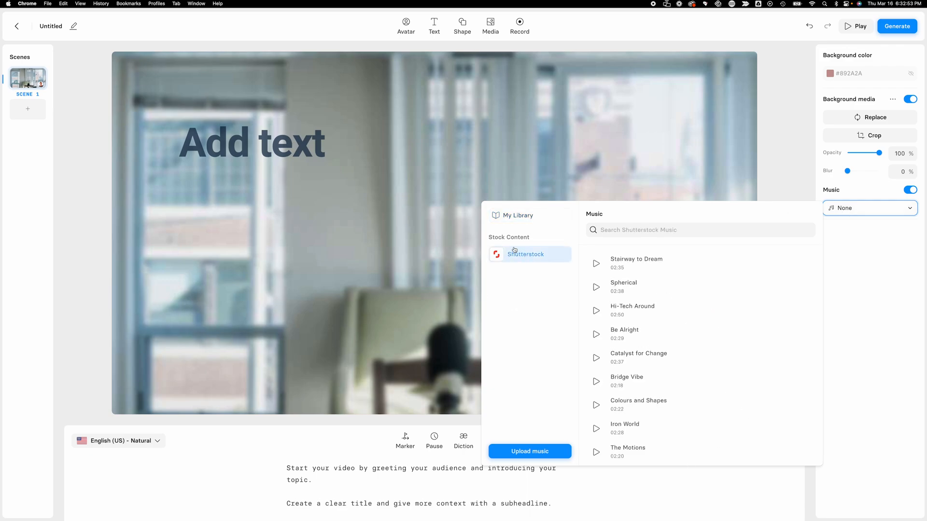
scroll(639, 346, "down", 4)
scroll(638, 347, "up", 2)
scroll(638, 347, "up", 2)
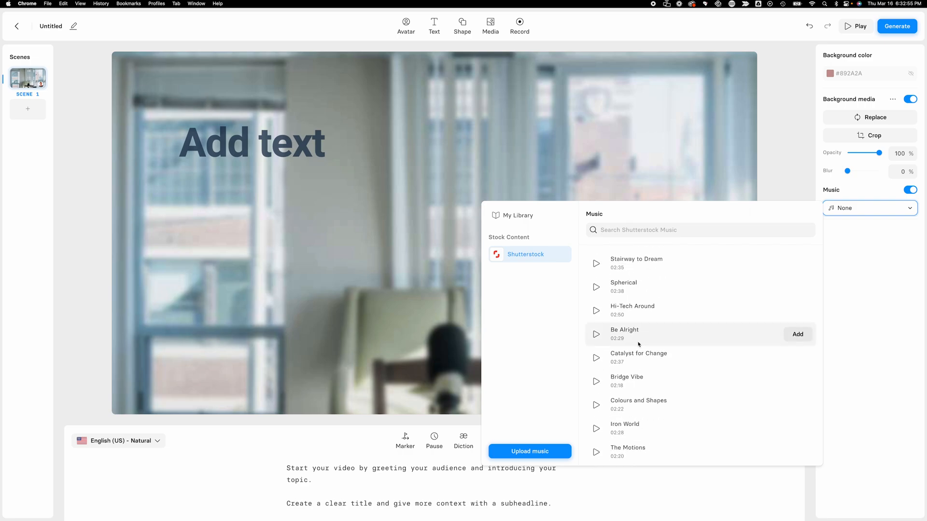
left_click(398, 345)
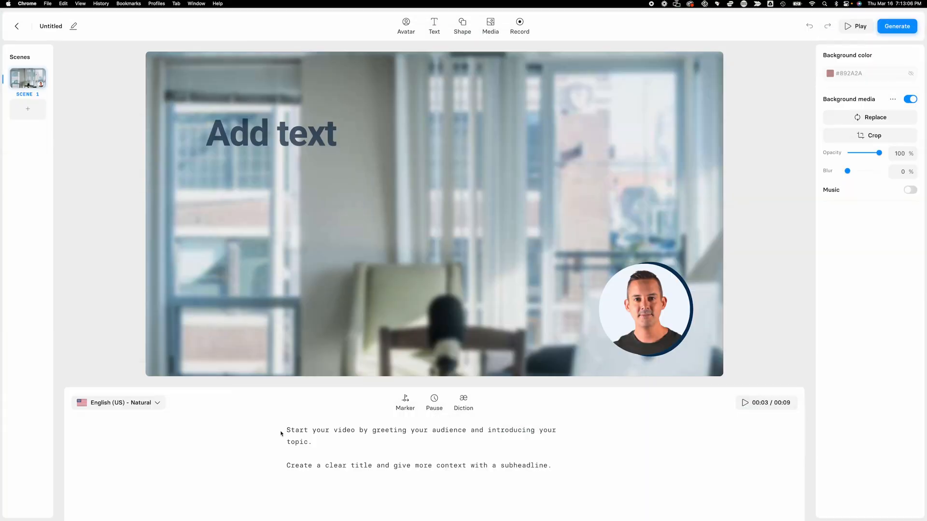
Step: Return to the Videos page and show the Featured templates gallery
left_click(17, 26)
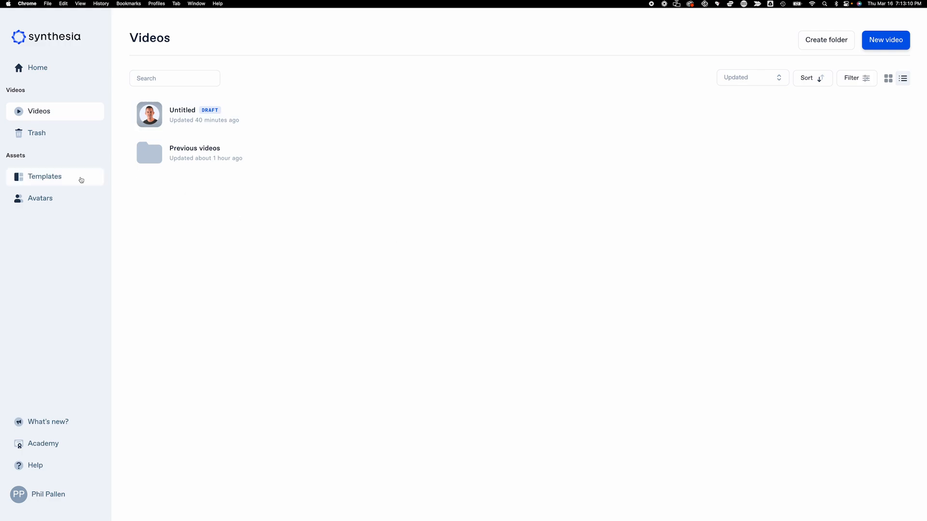
left_click(63, 177)
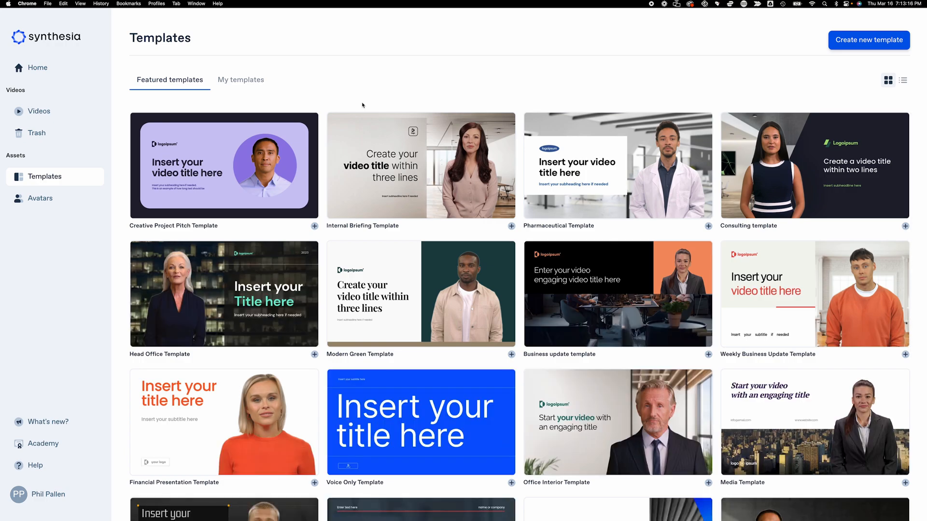
scroll(666, 255, "down", 3)
scroll(724, 246, "down", 2)
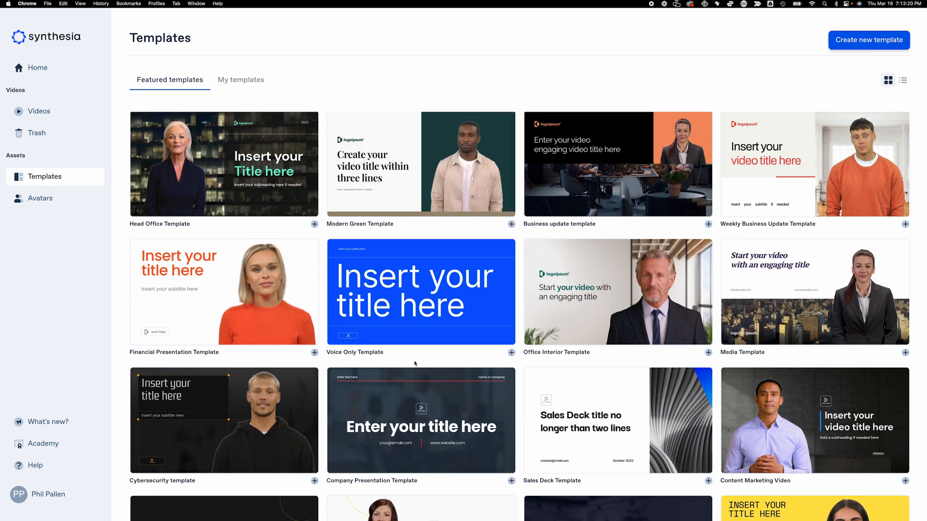
mouse_move(815, 291)
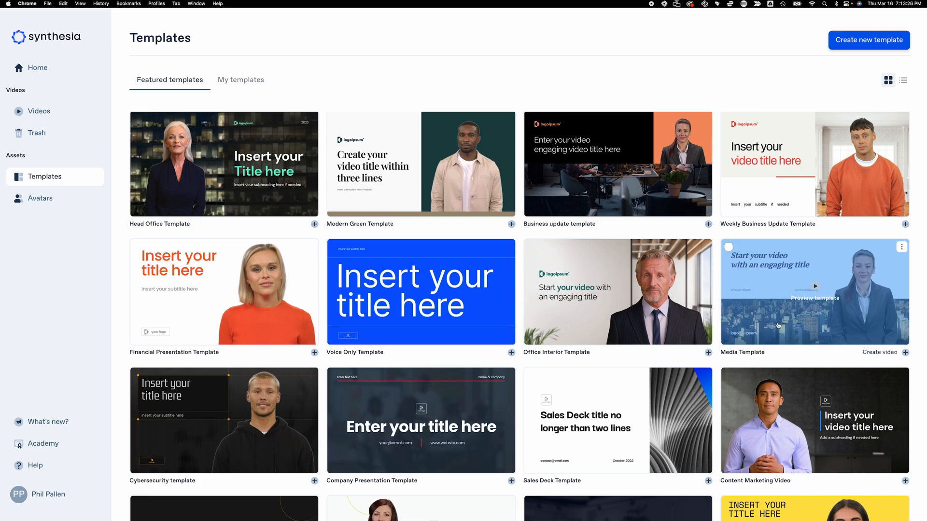
scroll(778, 325, "up", 2)
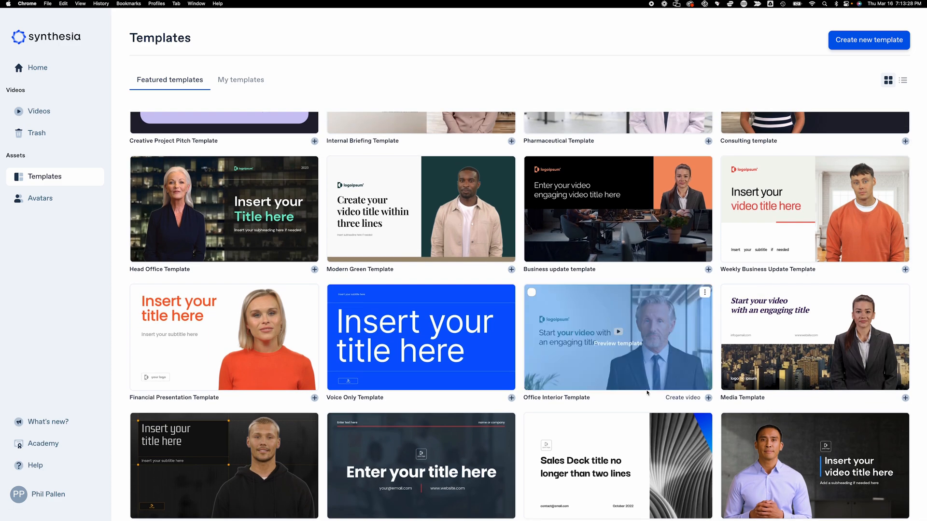
scroll(650, 392, "up", 3)
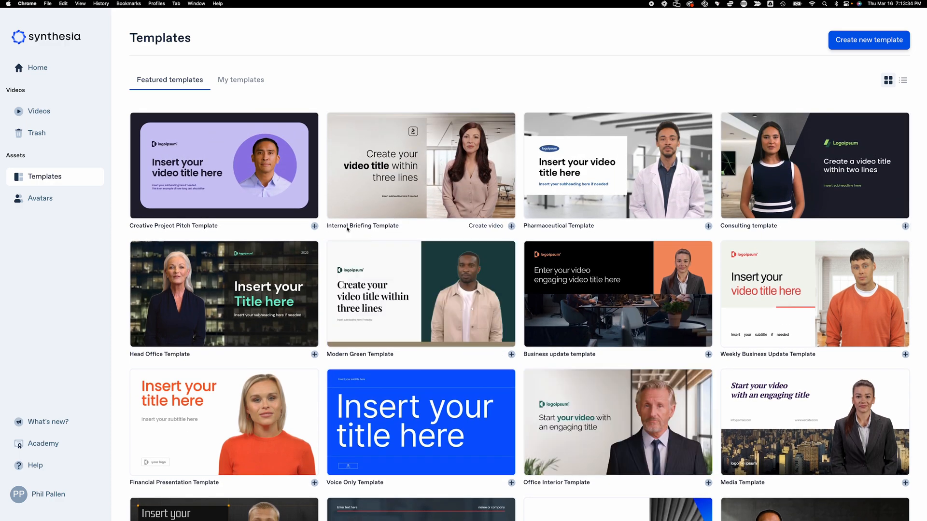
Step: Preview the Internal Briefing Template, scrubbing to about 1:12, and create a video from it
left_click(372, 185)
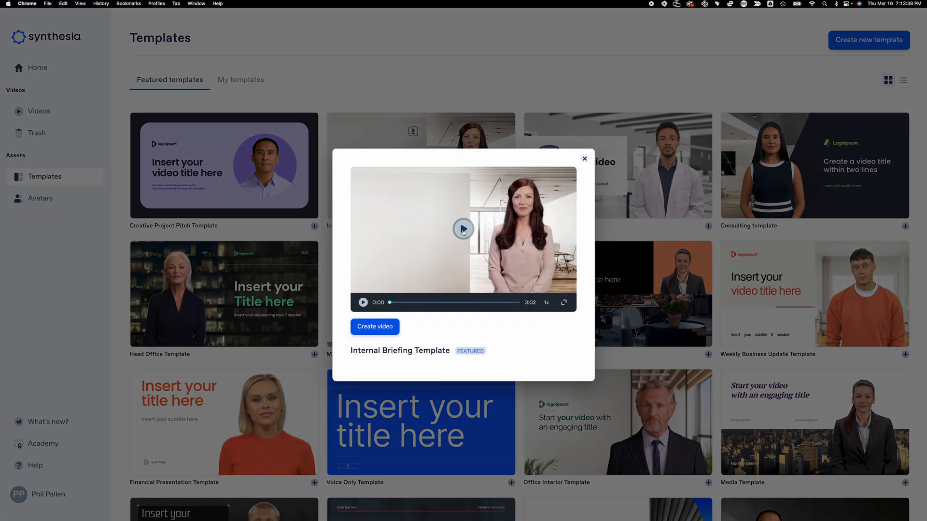
left_click(462, 229)
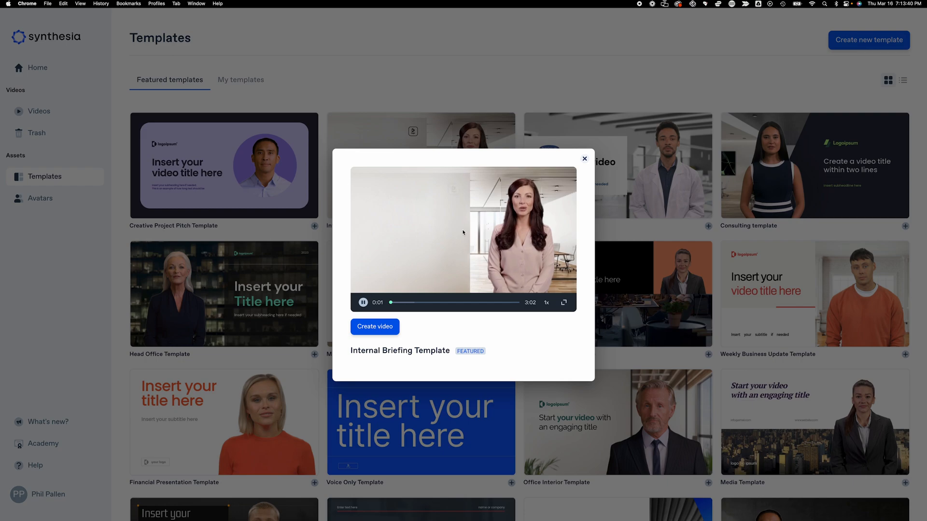
left_click(397, 303)
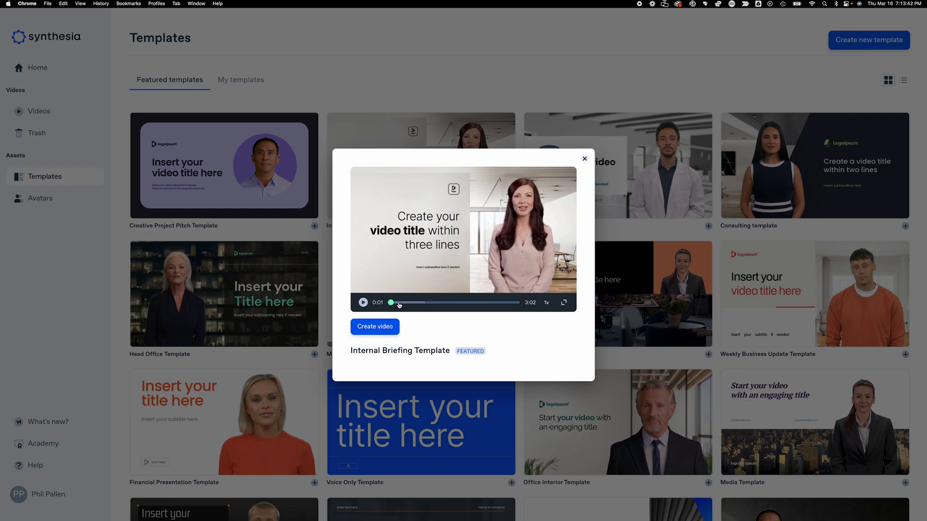
left_click_drag(398, 304, 445, 304)
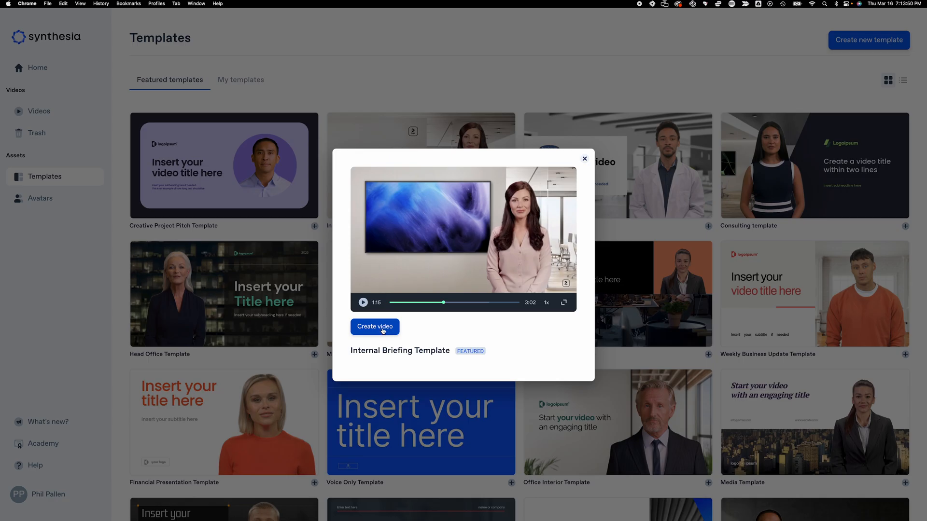
left_click(382, 330)
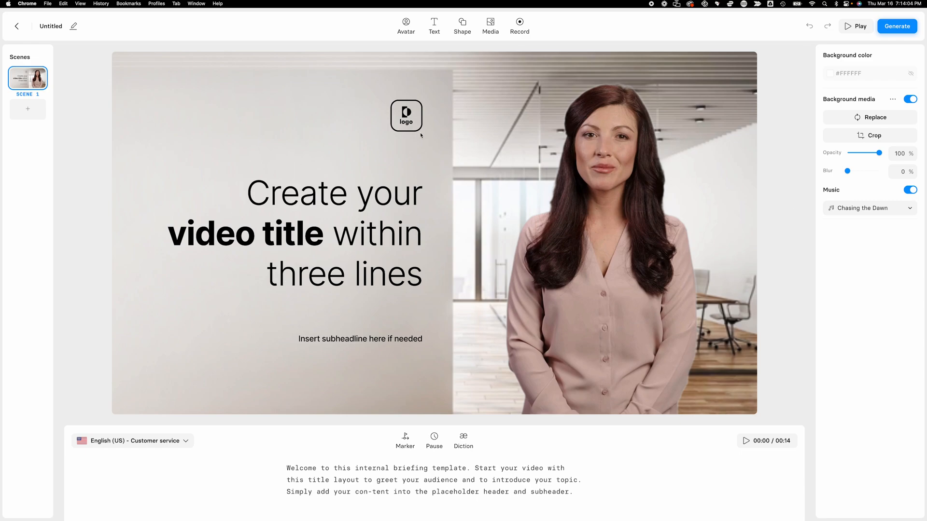
left_click(415, 122)
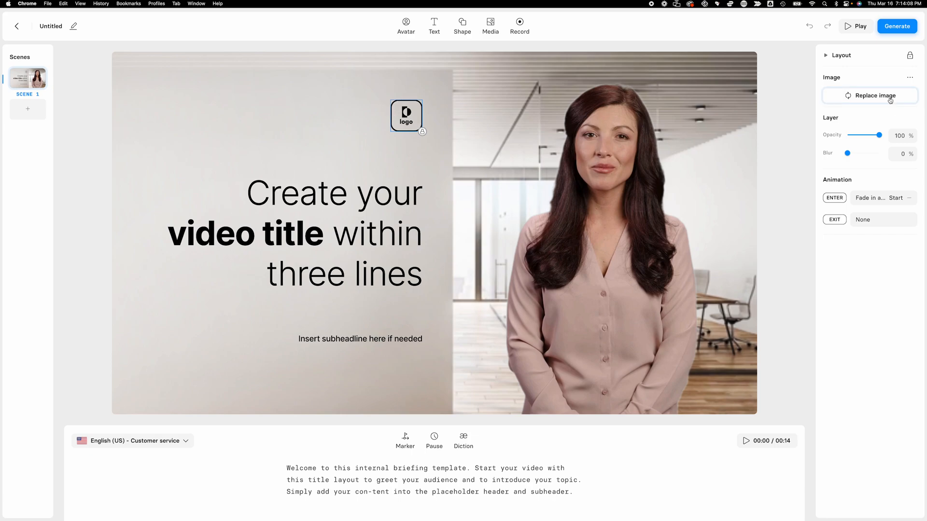
left_click(874, 96)
left_click(520, 158)
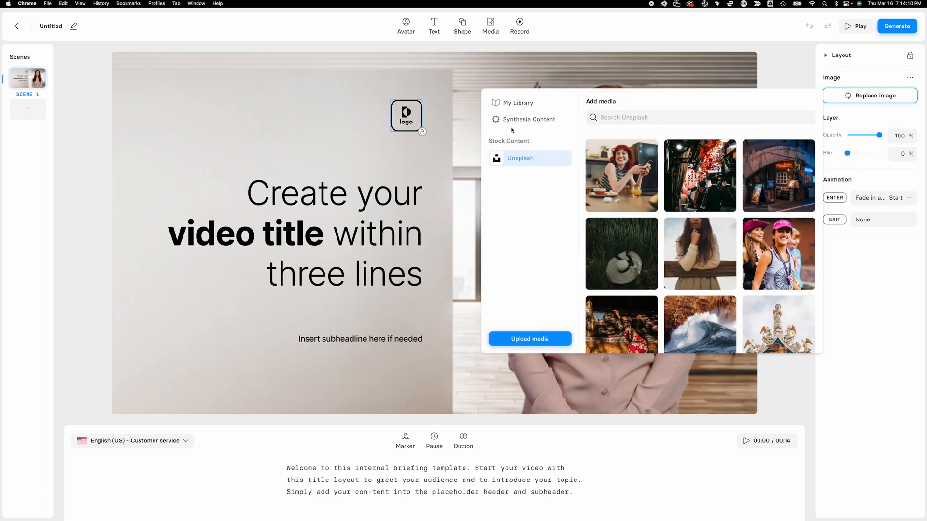
left_click(518, 103)
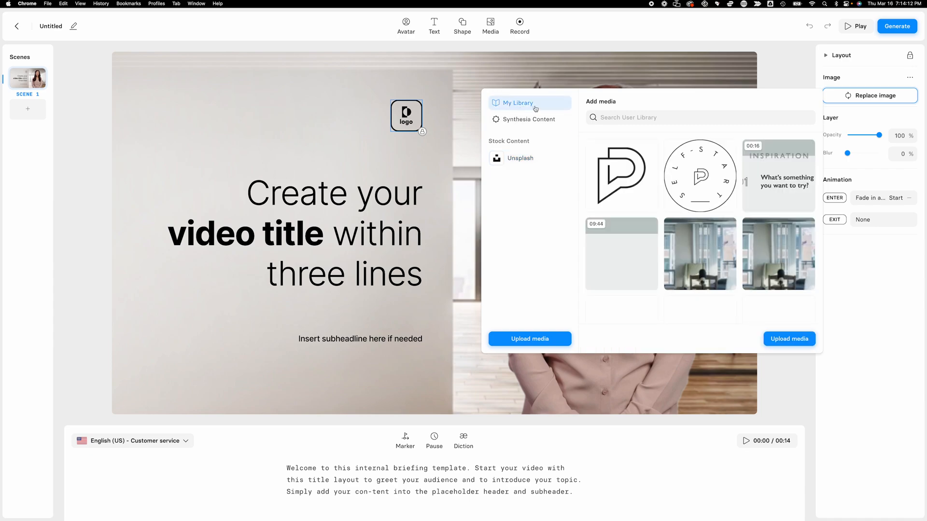
left_click(621, 176)
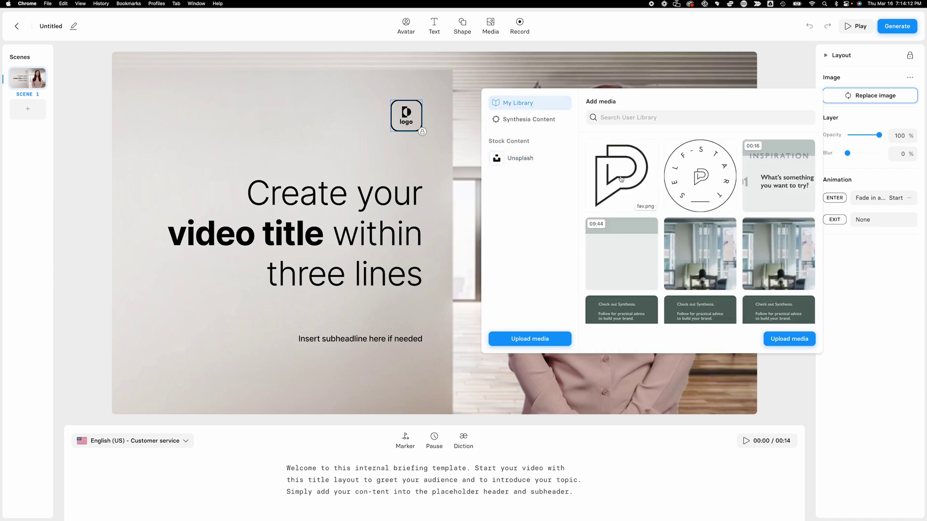
left_click(397, 80)
left_click(351, 208)
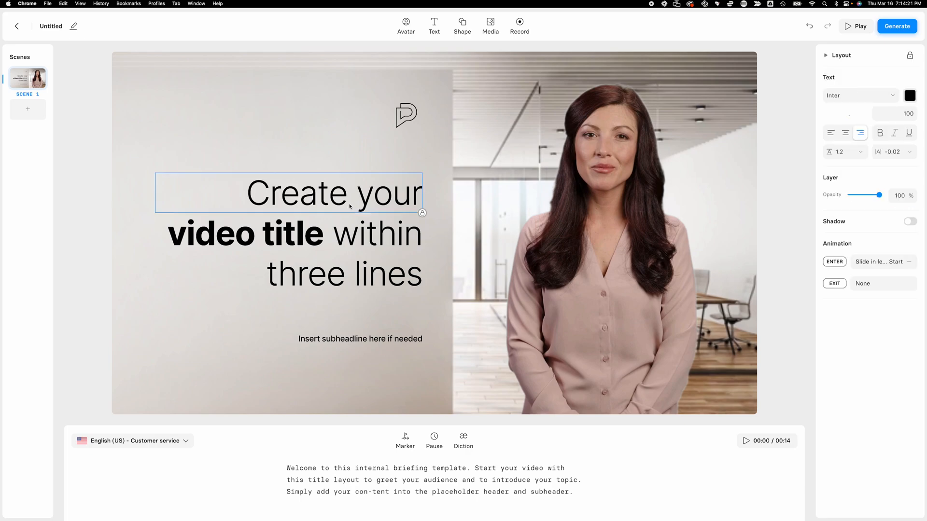
left_click(333, 241)
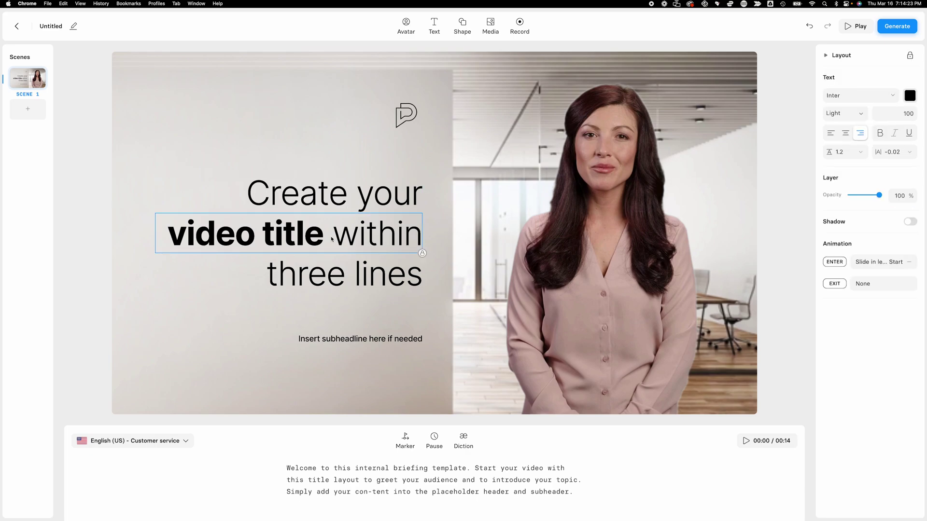
left_click(336, 277)
left_click(313, 199)
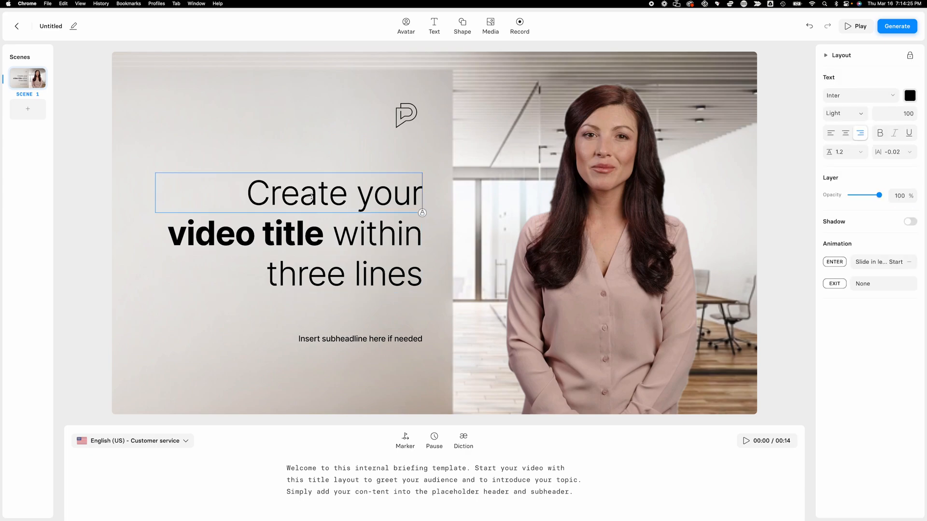
key("Escape")
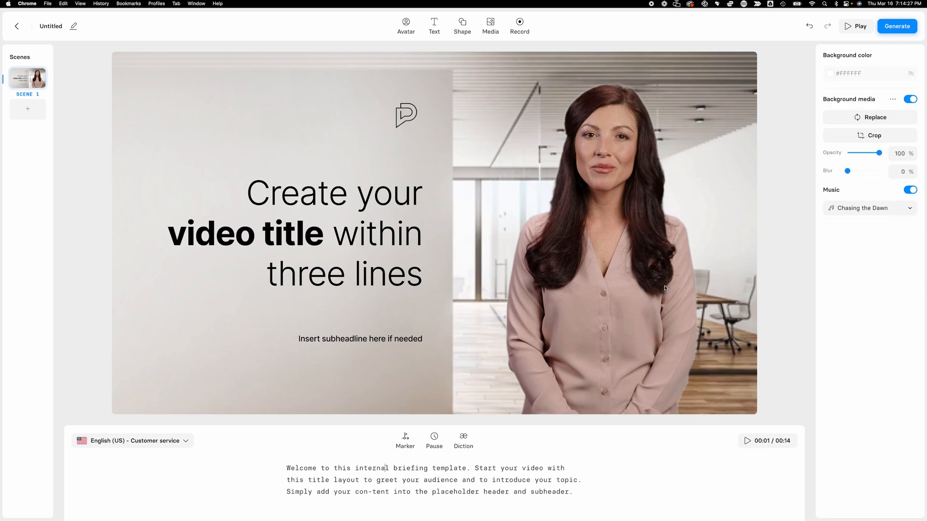
Step: Swap the female presenter for the male Phill Pallen avatar and select the headline
left_click(586, 350)
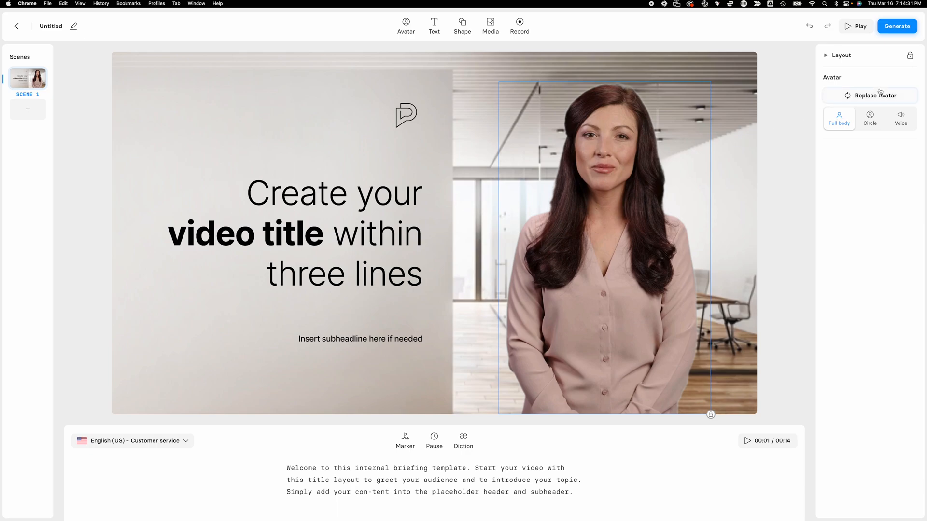
left_click(874, 95)
left_click(696, 224)
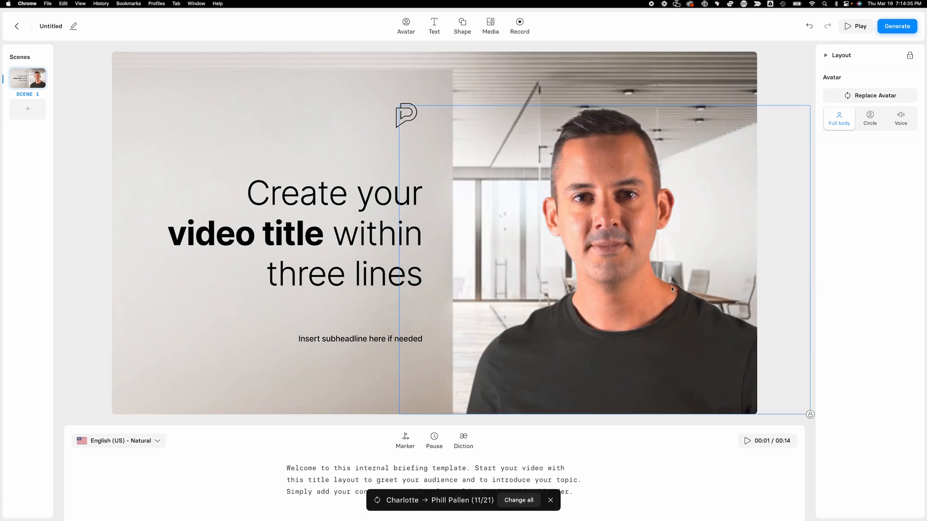
left_click(326, 84)
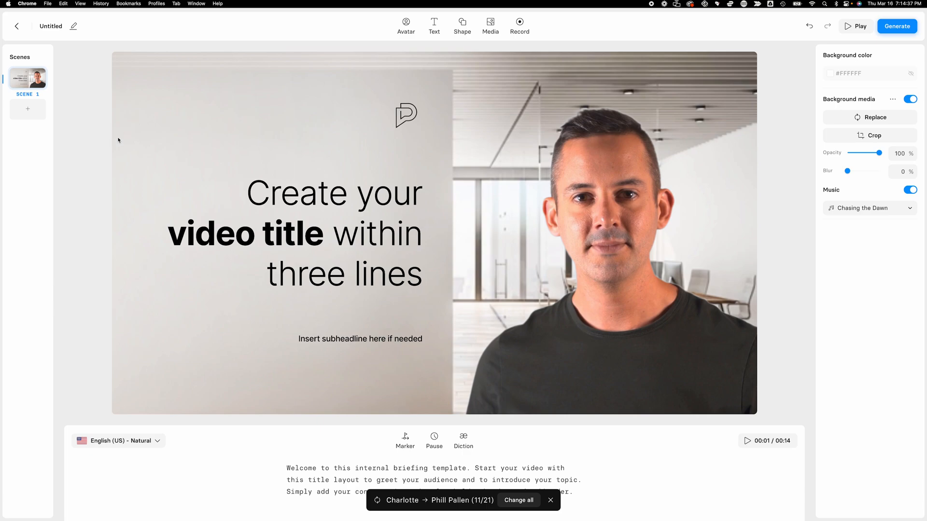
left_click(324, 207)
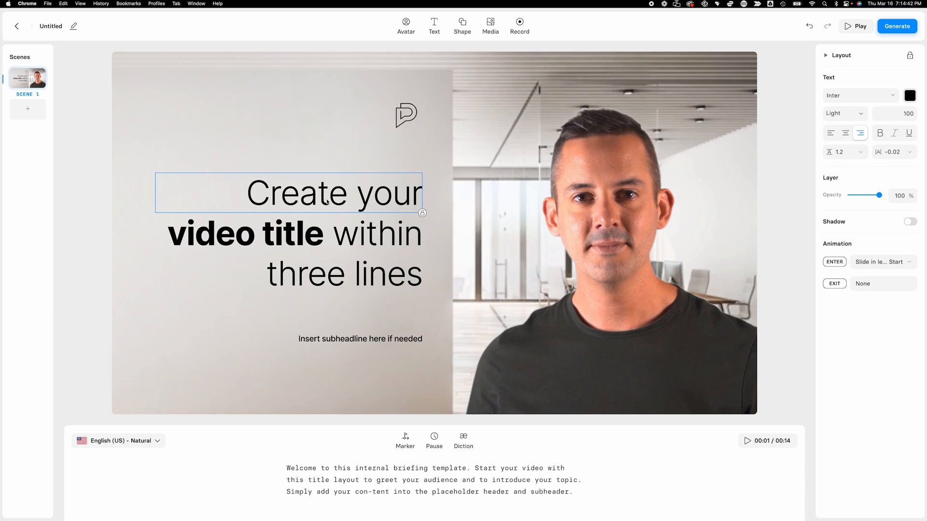
Step: Retype the headline as 'Intro to Instagram Mastery' and delete the leftover 'three lines' box
double_click(322, 199)
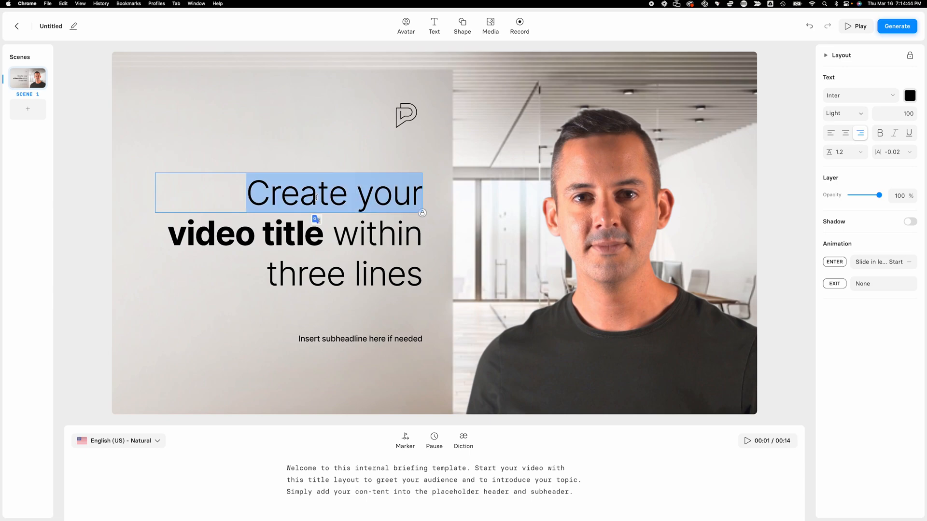
type("Intro to")
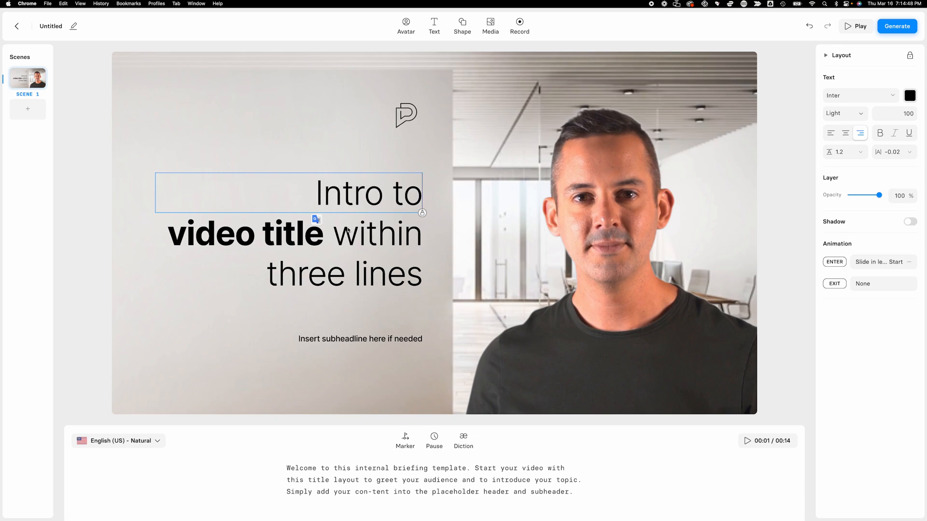
double_click(348, 230)
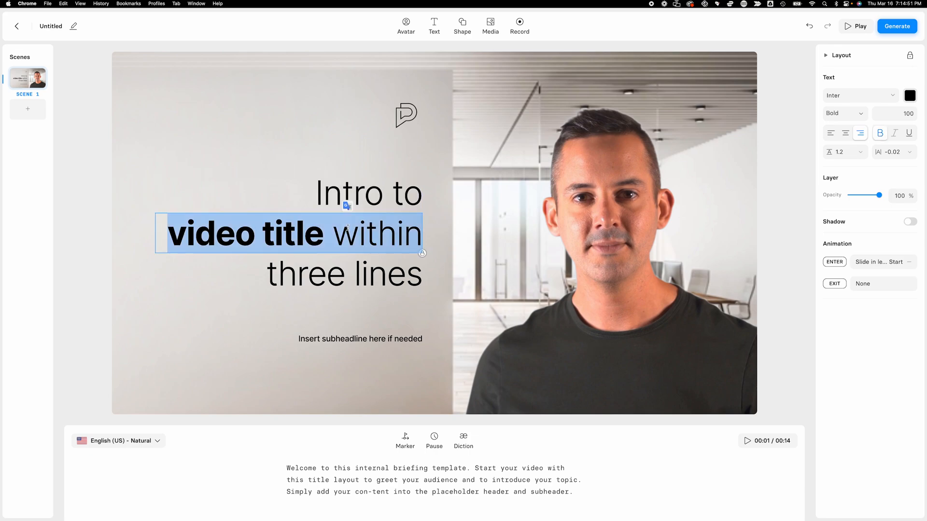
type("Instagram Mastery")
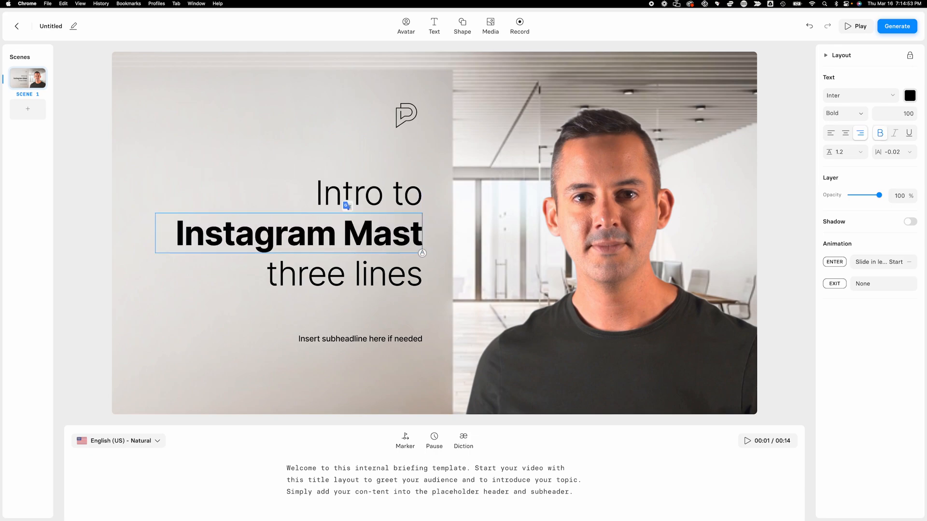
left_click(270, 274)
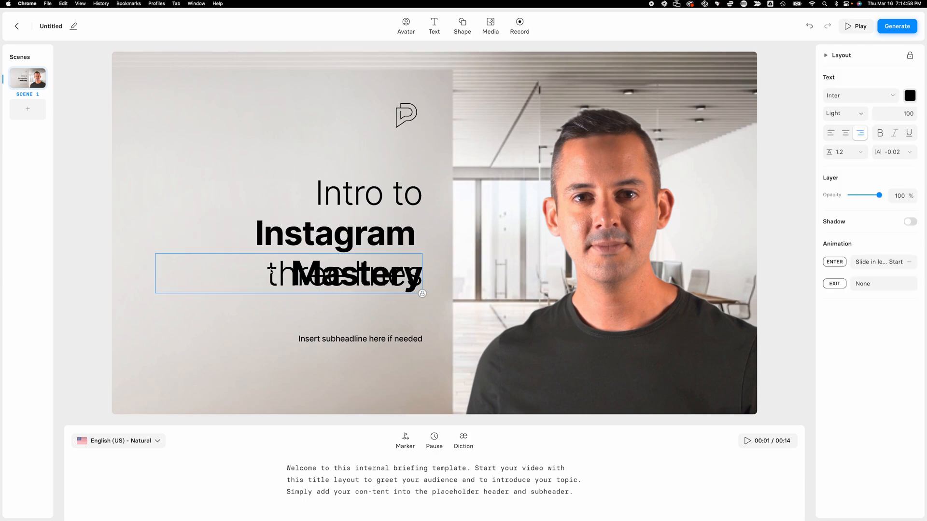
key("Delete")
left_click(336, 270)
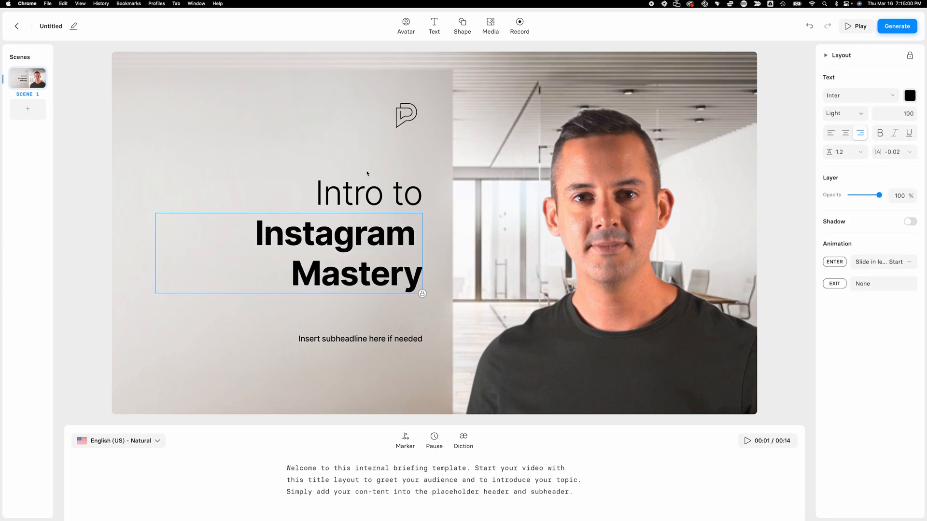
left_click(401, 302)
left_click(385, 236)
Step: Select the whole template script so it can be overwritten with the Instagram Mastery welcome
left_click(90, 357)
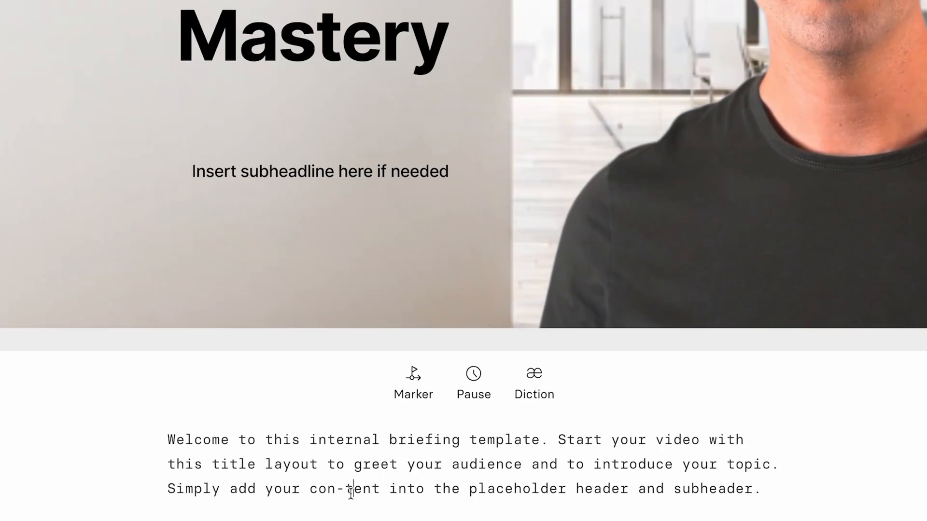
left_click_drag(767, 491, 165, 437)
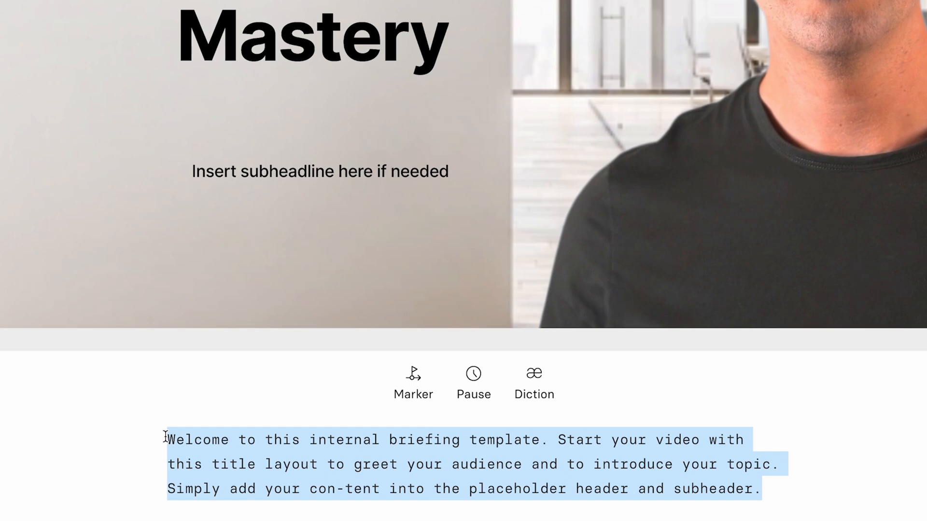
type("I'm so excited to welc")
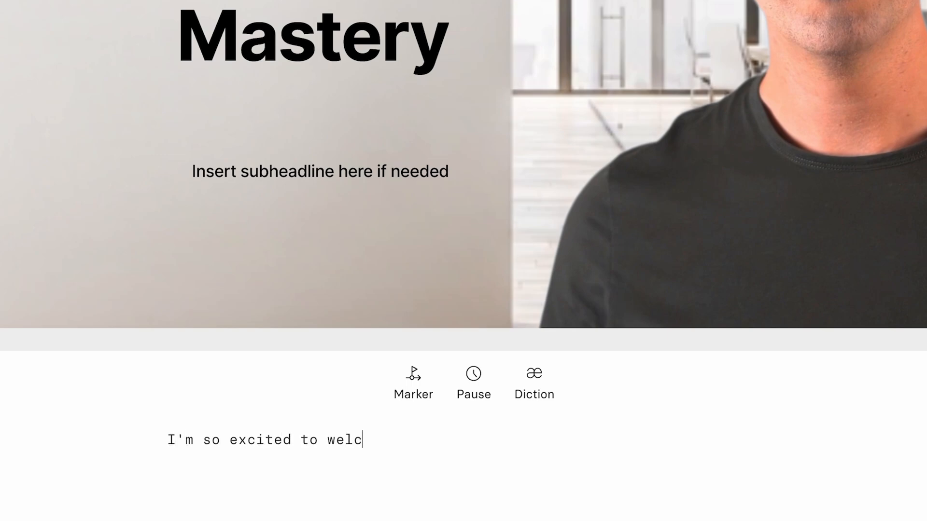
type("ome you to this course")
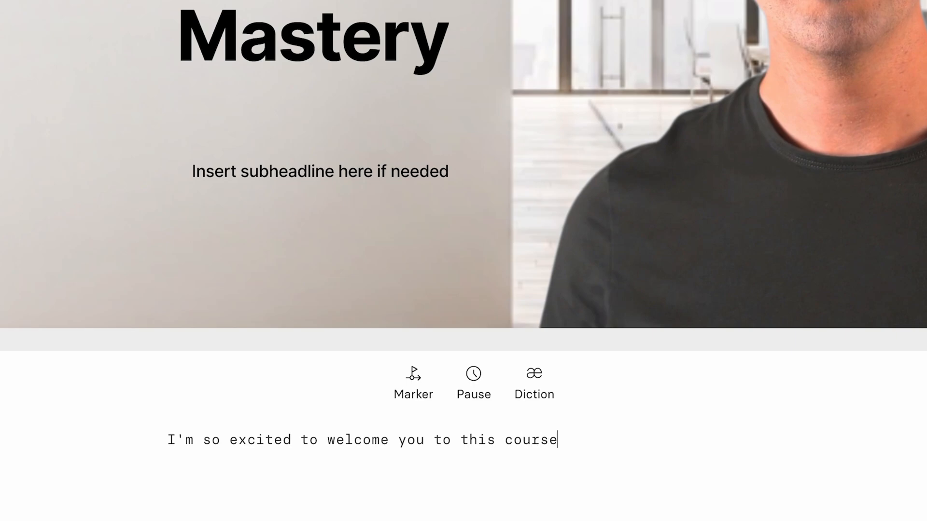
type(". It's called Instag")
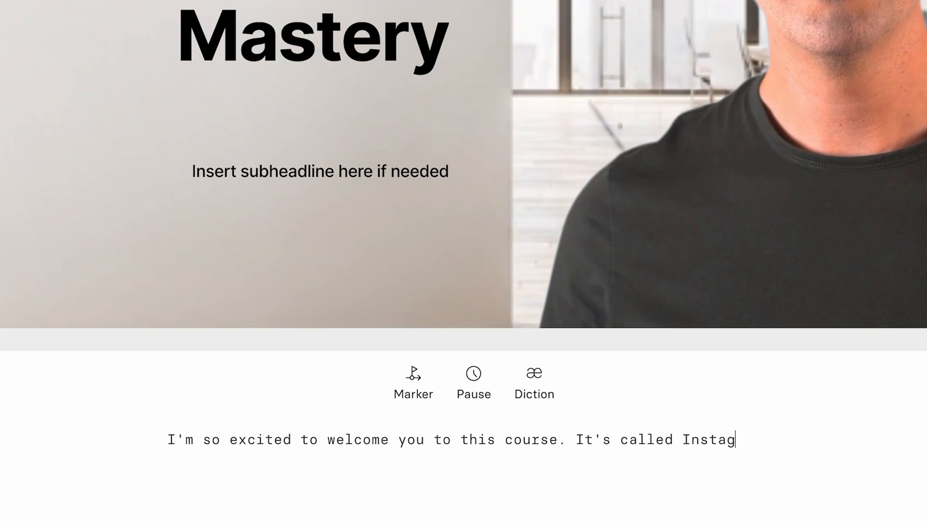
type("ram Mast")
type("ery. I'm really glad")
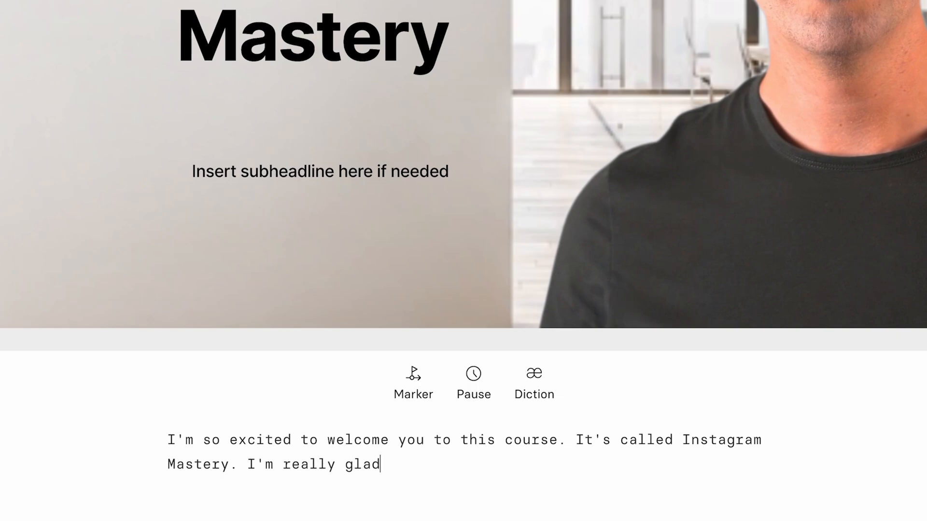
type(" you're here.")
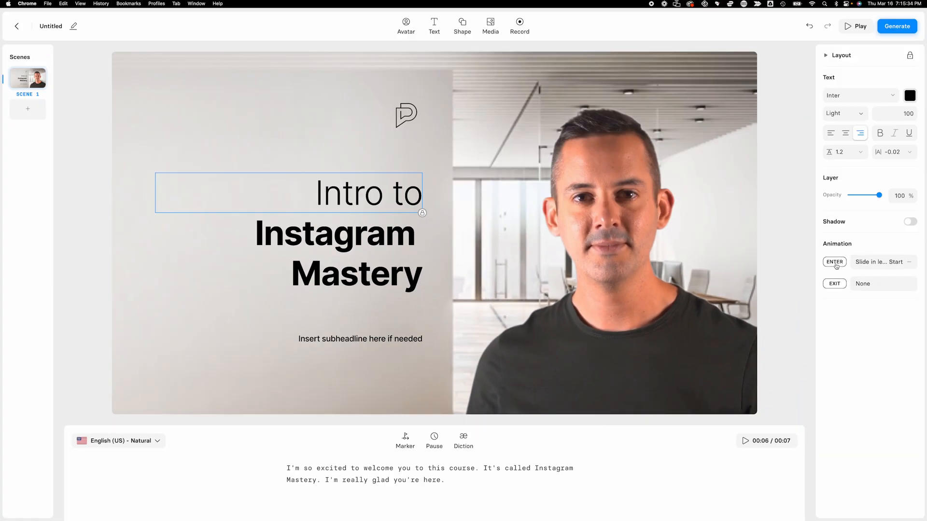
Step: Set the 'Intro to' entrance to start at Scene start and begin a scene preview
left_click(835, 263)
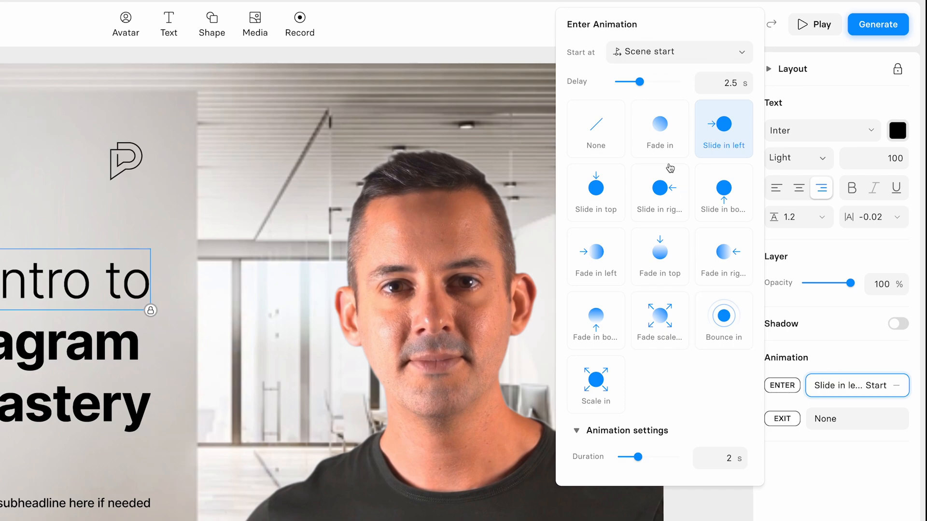
left_click(637, 55)
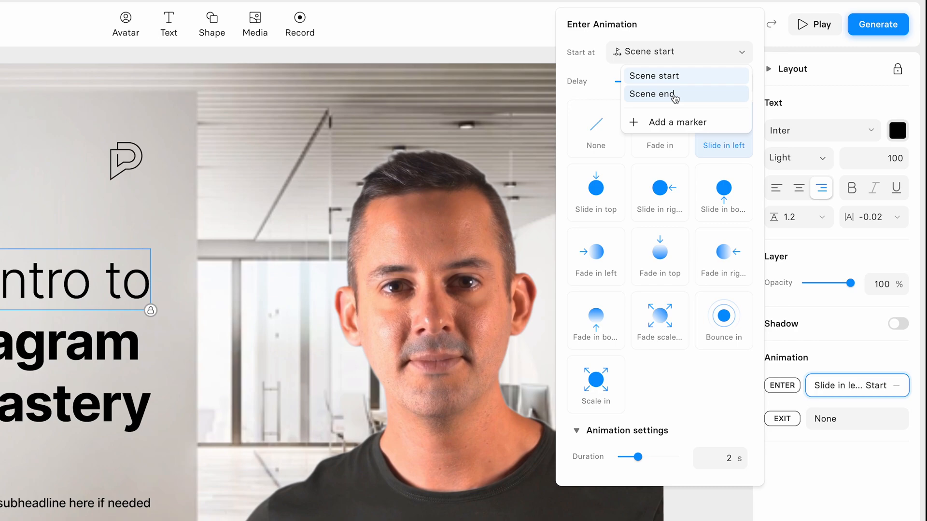
left_click(675, 79)
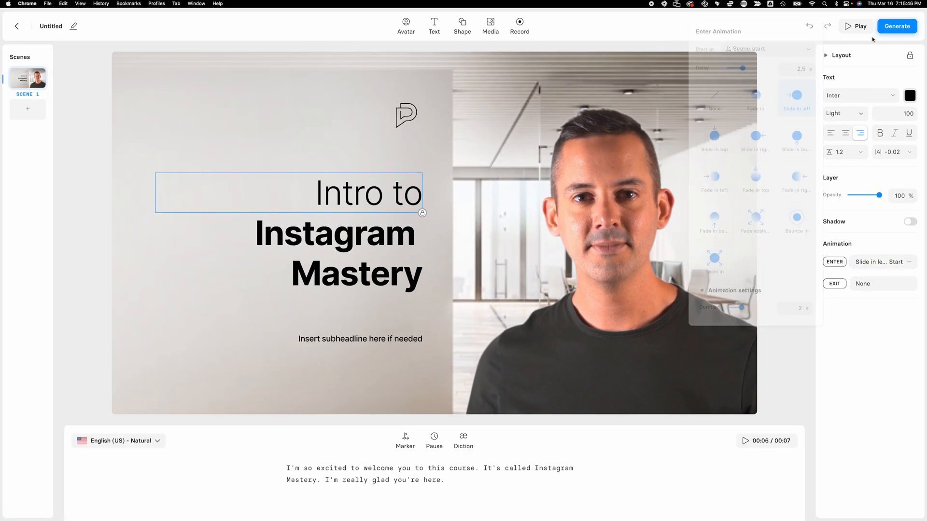
left_click(296, 14)
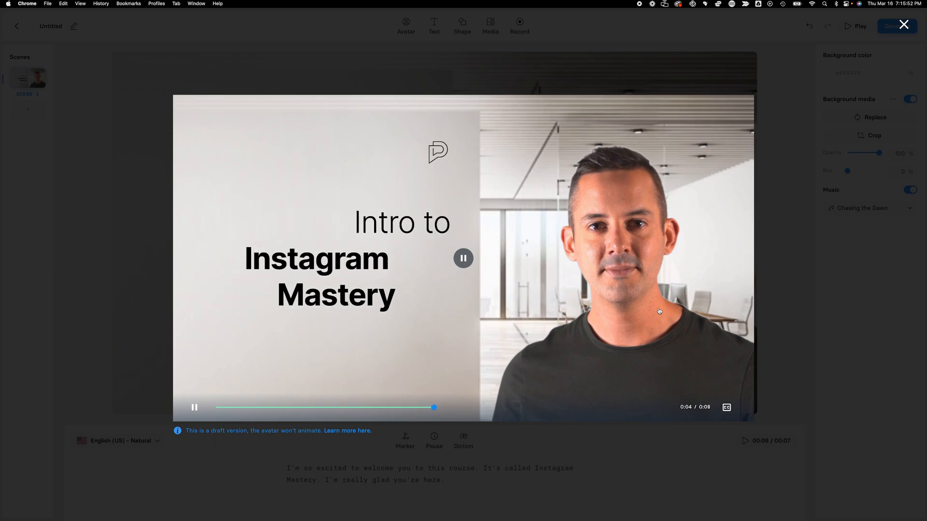
Step: Close the draft preview after the title slides in and return to the editor
left_click(791, 299)
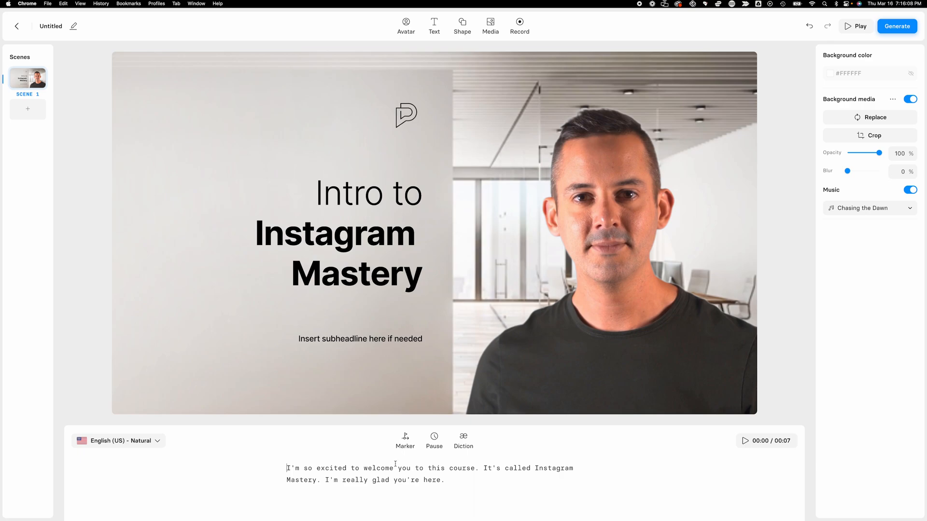
Step: Set the 'Intro to' slide-in entrance delay to 0 and check its duration
left_click(354, 206)
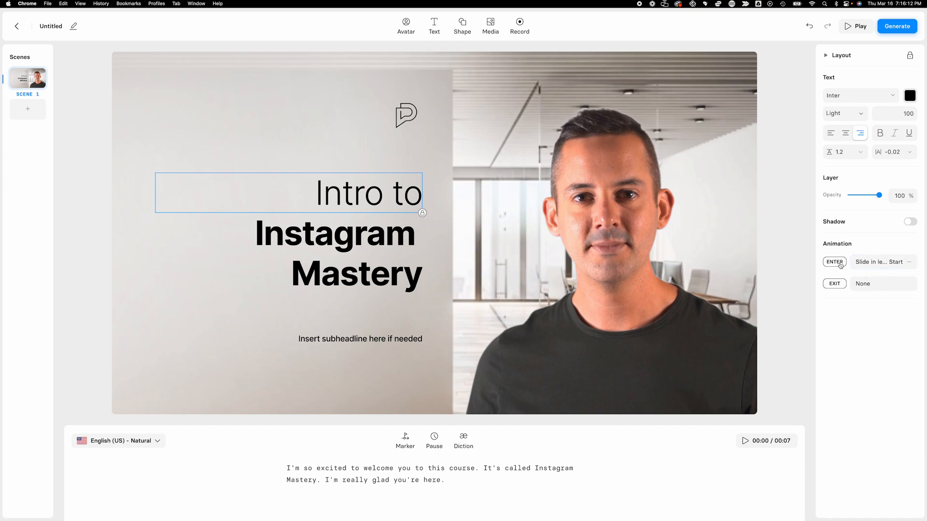
left_click(878, 261)
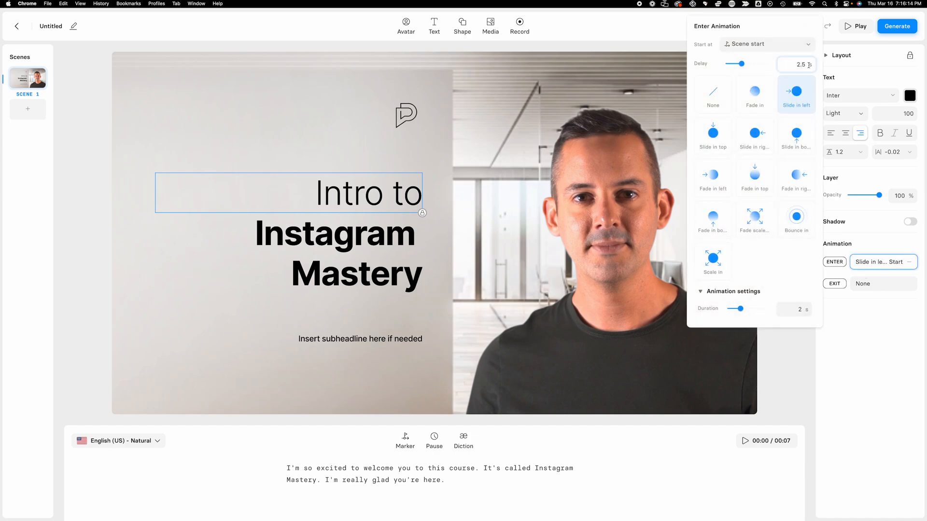
double_click(798, 64)
type("0")
left_click(793, 312)
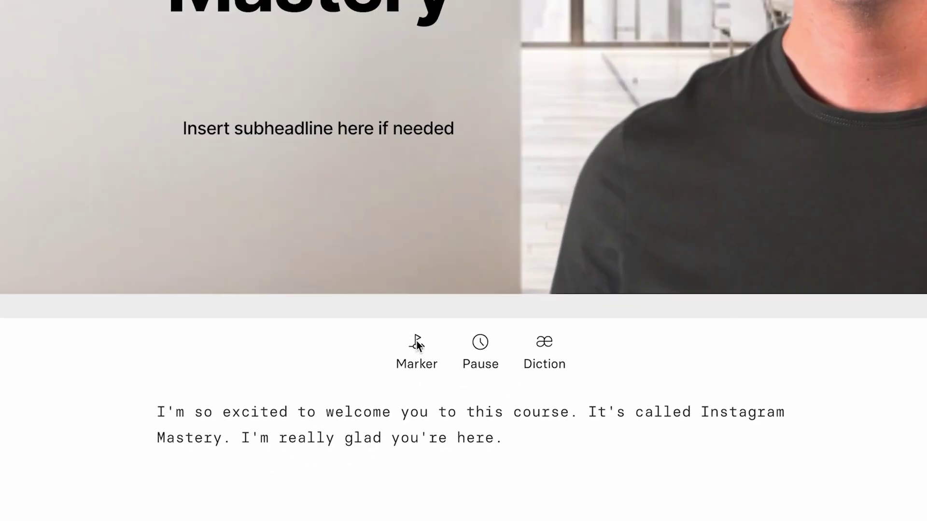
Step: Insert an animation marker in the script and move it after 'welcome you'
left_click(404, 440)
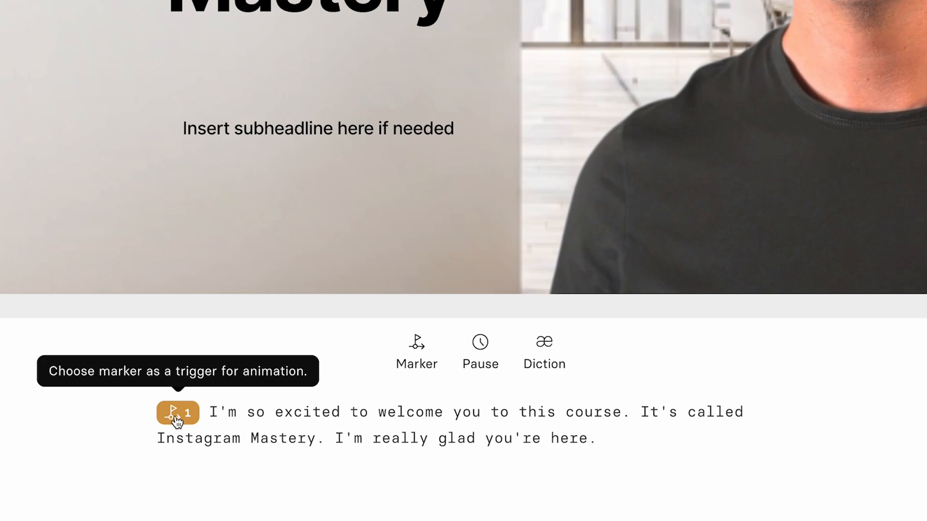
left_click_drag(176, 416, 490, 420)
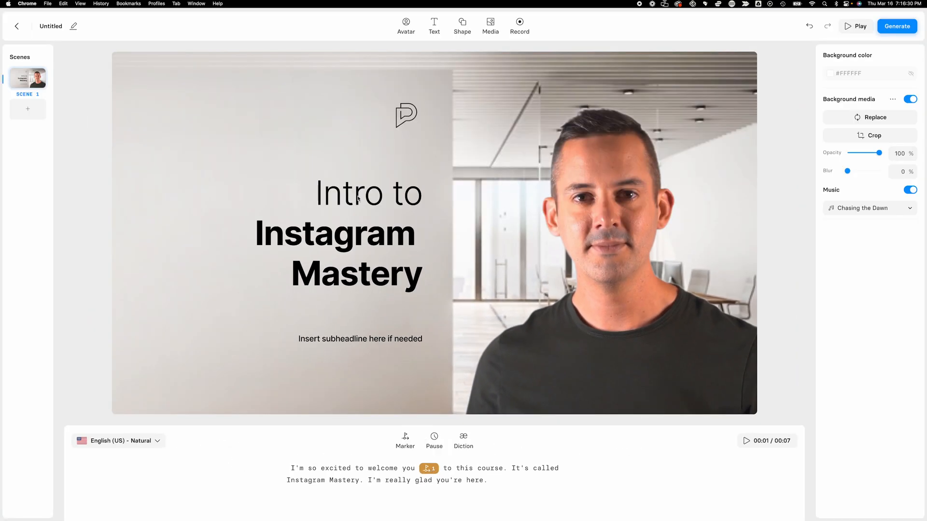
left_click(357, 198)
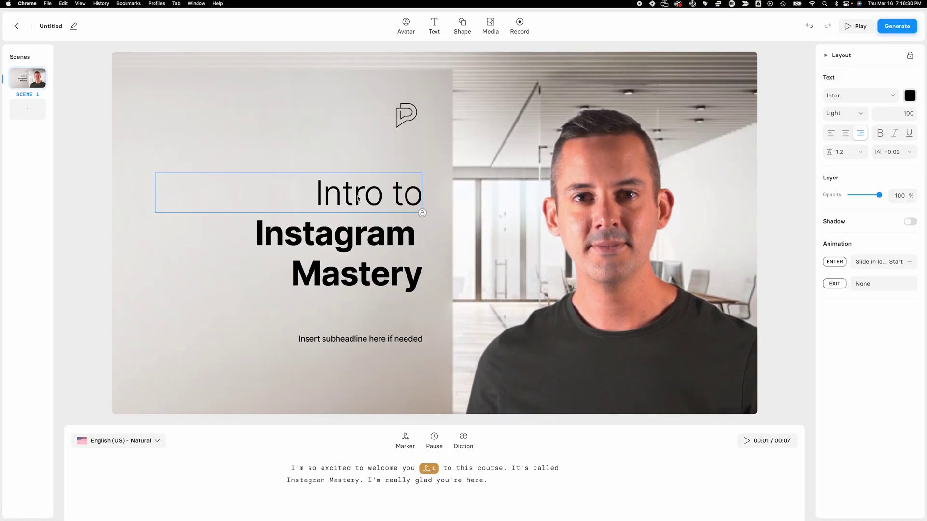
left_click(854, 26)
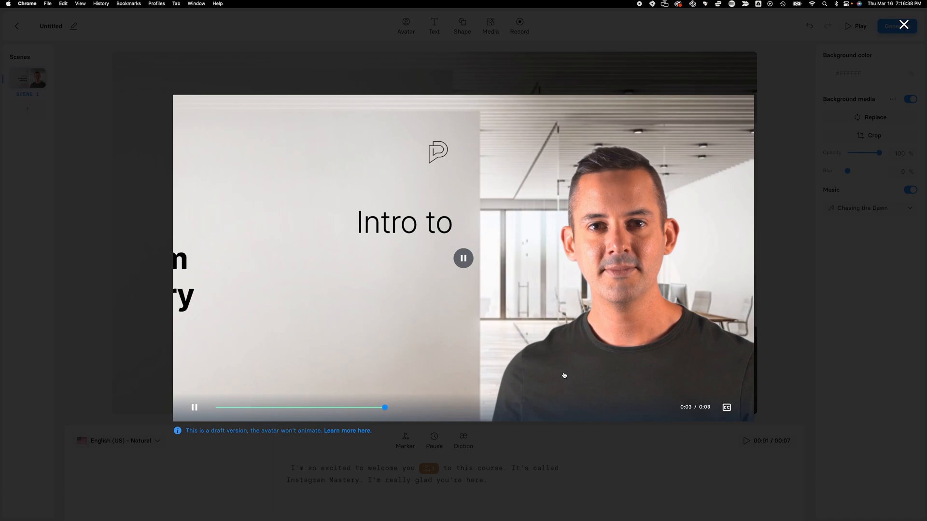
left_click(464, 258)
left_click(669, 78)
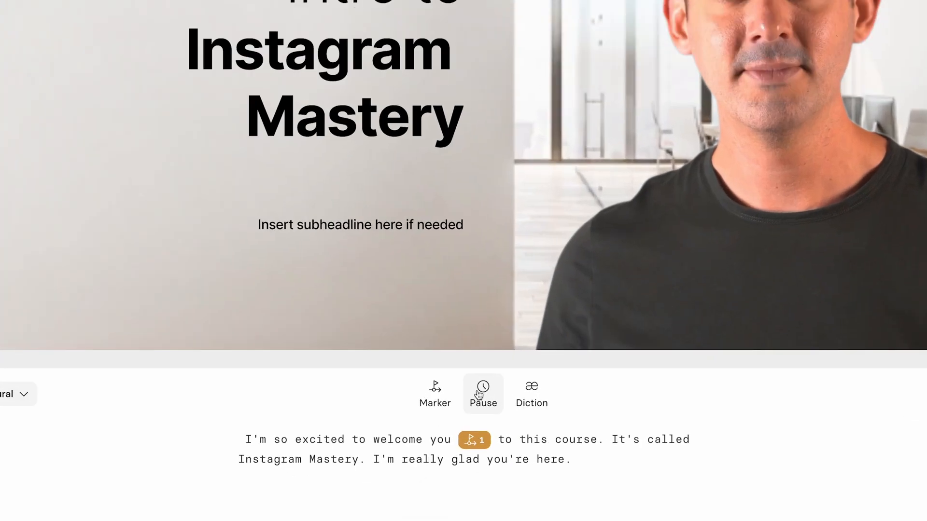
Step: Insert a one-second pause in the script and move it after 'this course.'
left_click(434, 437)
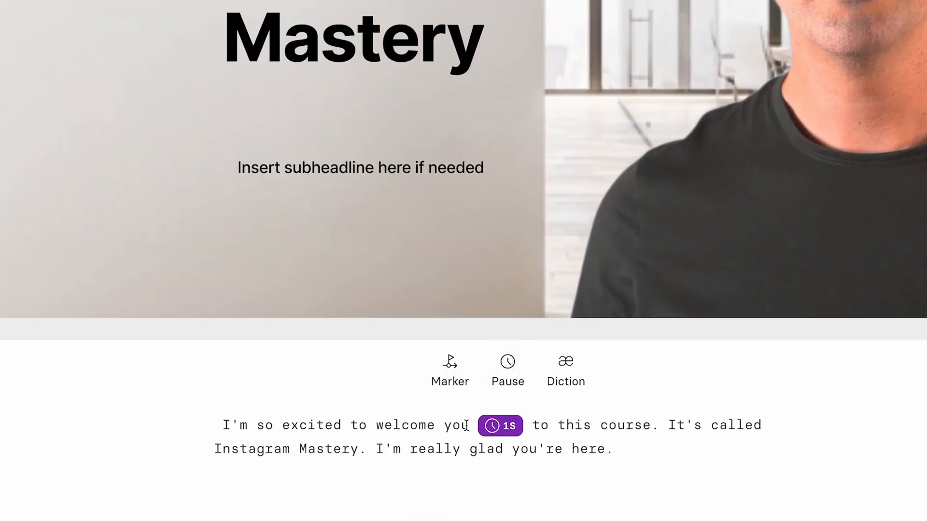
left_click_drag(499, 426, 668, 429)
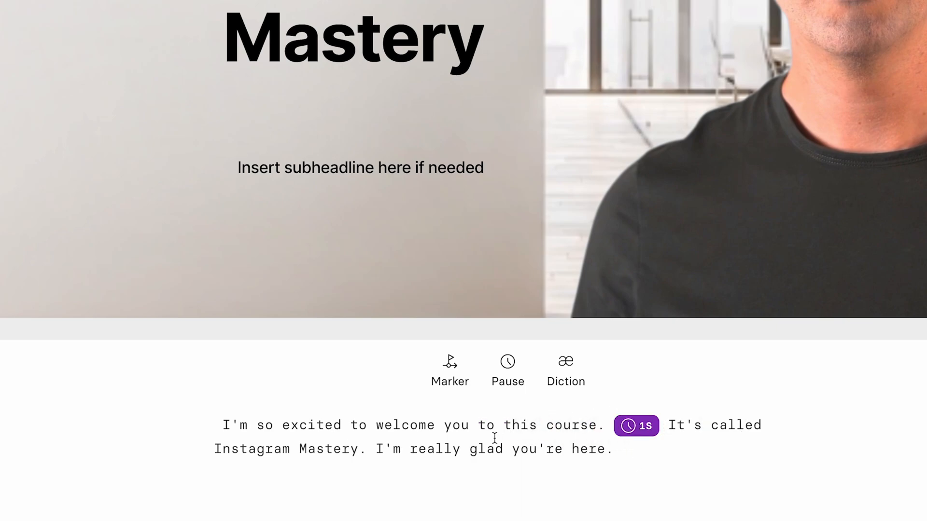
Step: Give 'Instagram' the custom pronunciation 'Insta gram' and start the scene preview
double_click(273, 448)
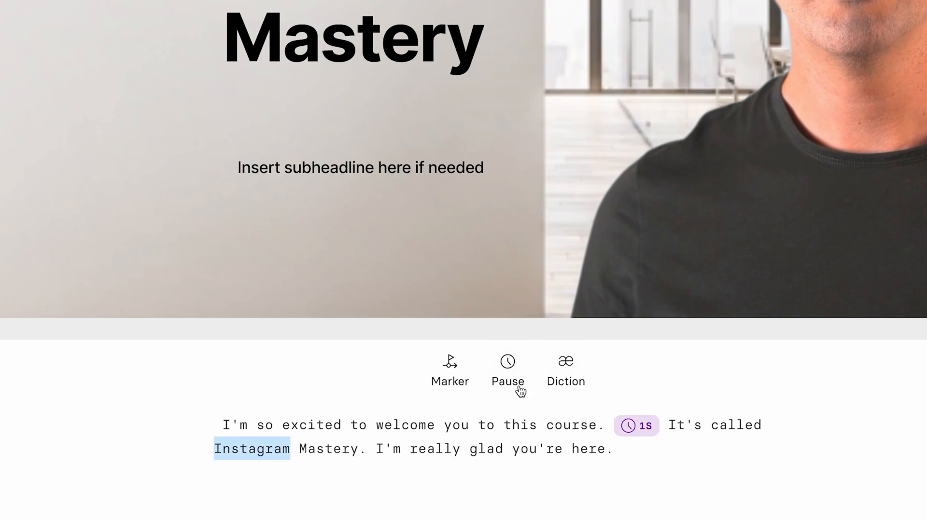
left_click(572, 369)
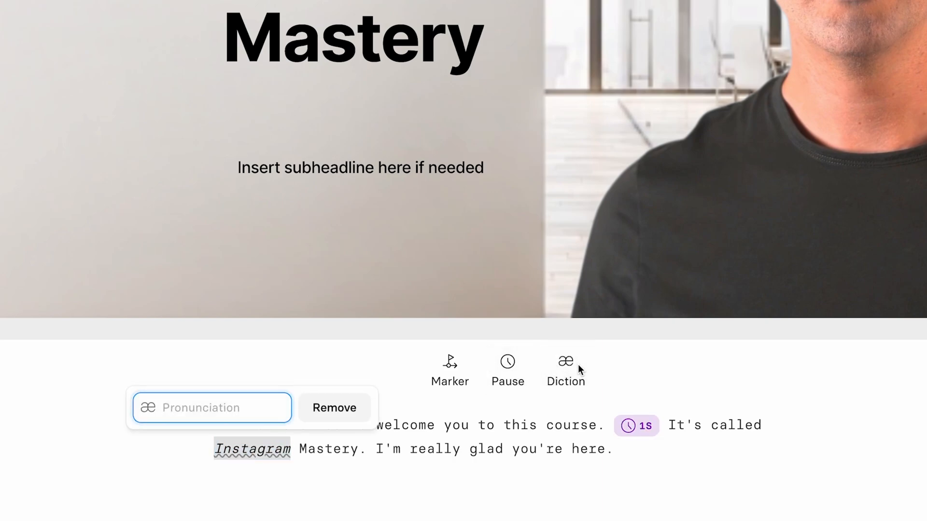
key("Escape")
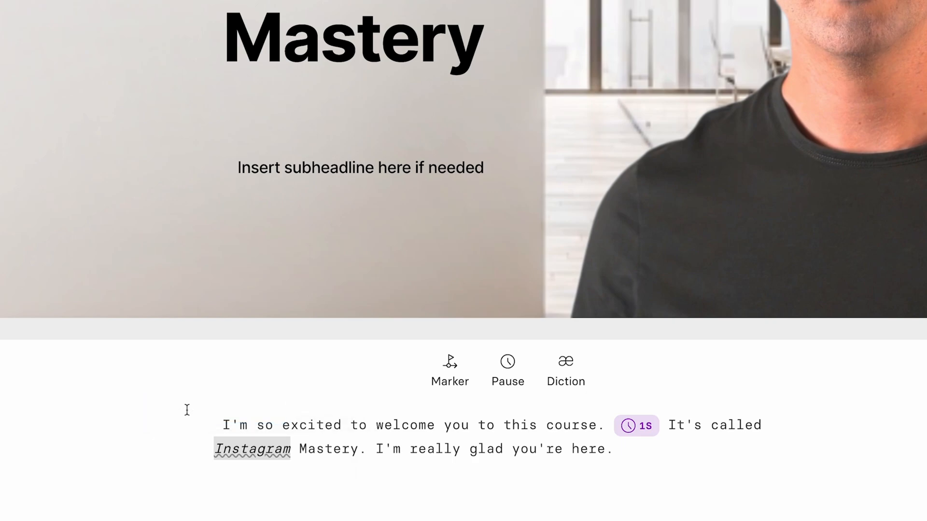
left_click(572, 366)
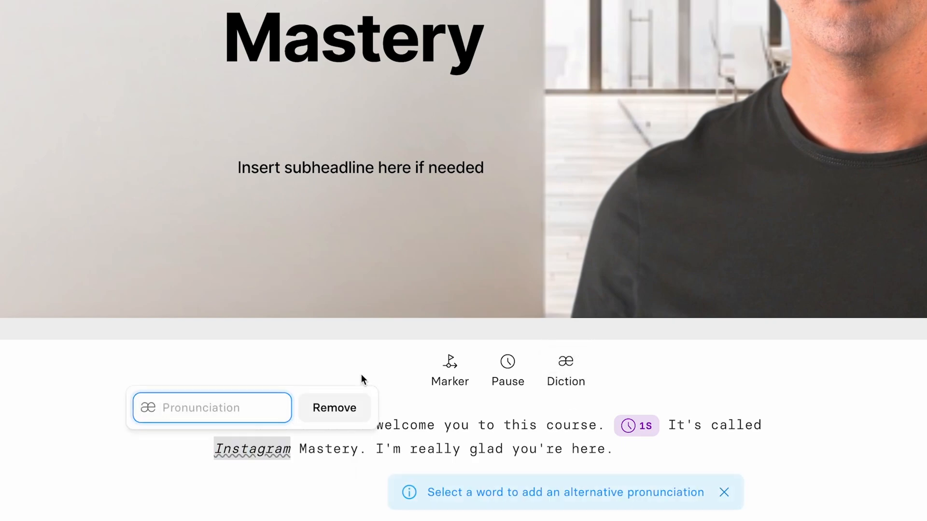
type("In")
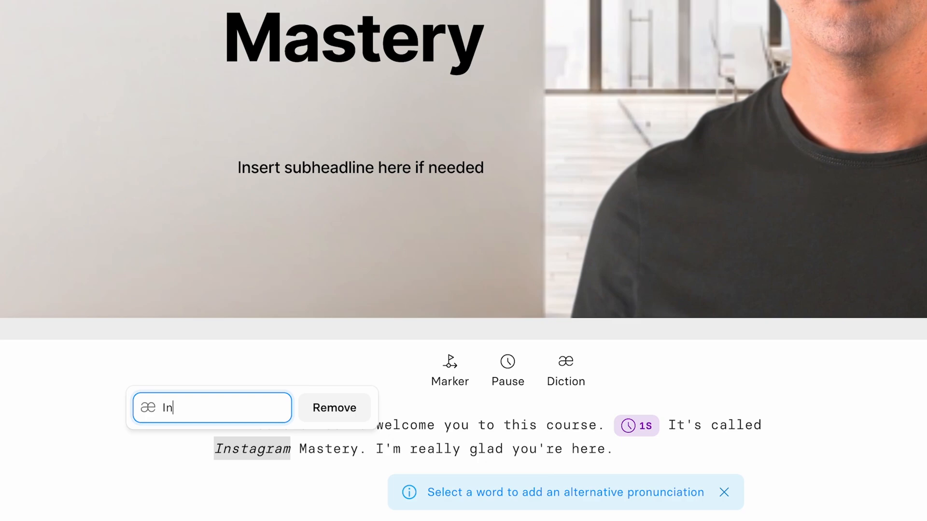
type("sta gram")
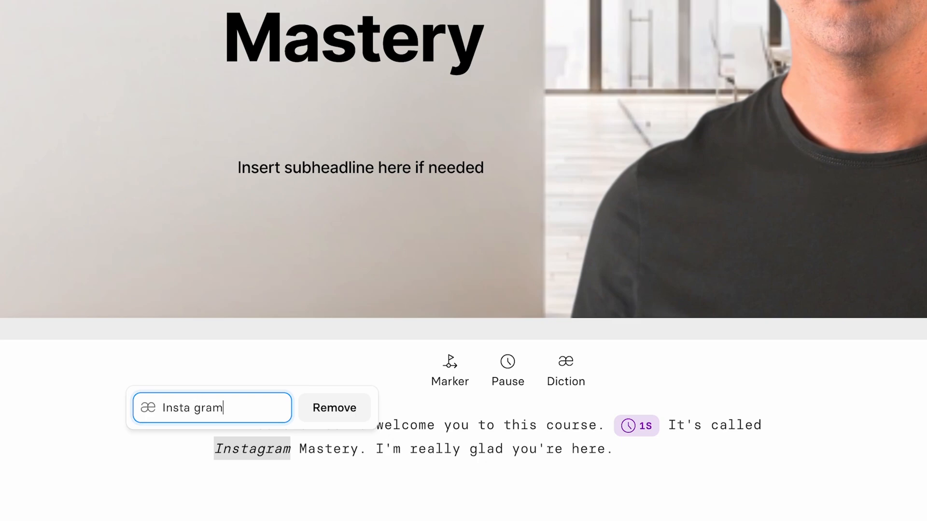
left_click(314, 362)
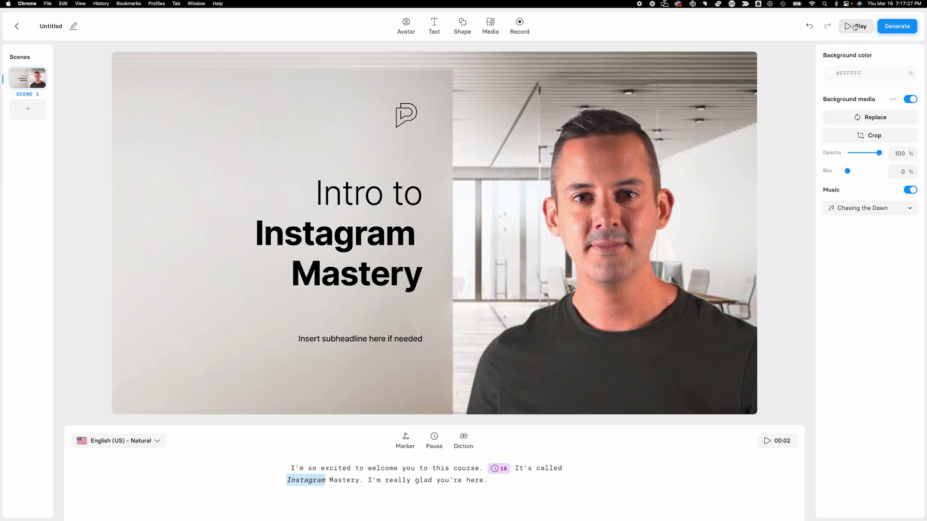
left_click(856, 27)
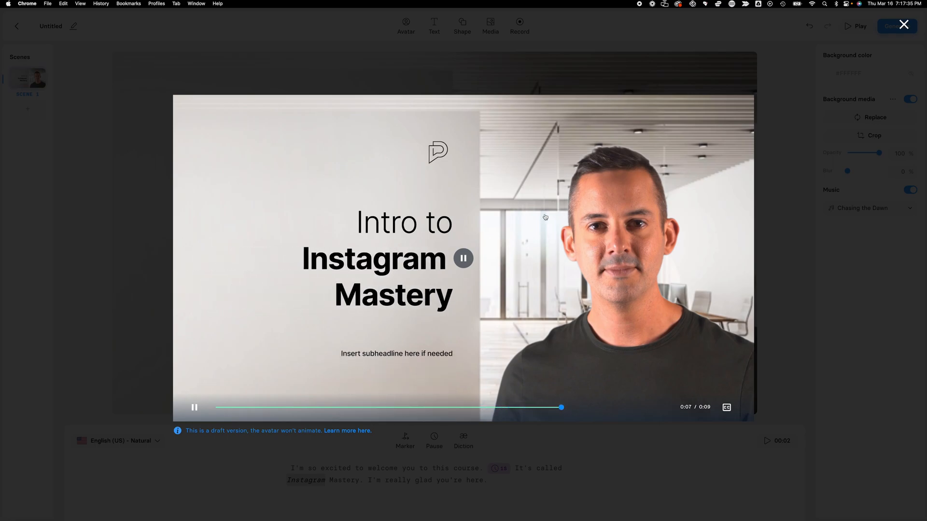
left_click(759, 244)
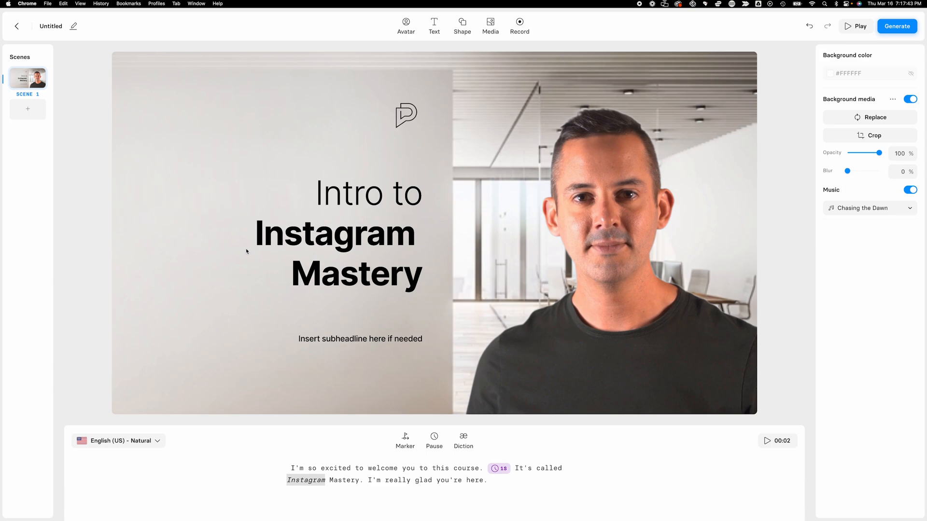
Step: Add the Internal Briefing Template's agenda layout as a second scene
left_click(28, 109)
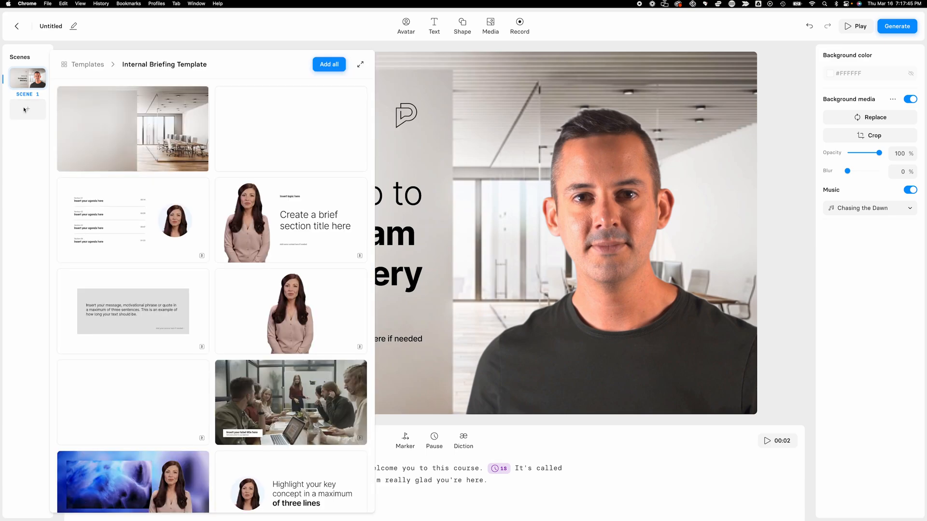
mouse_move(291, 130)
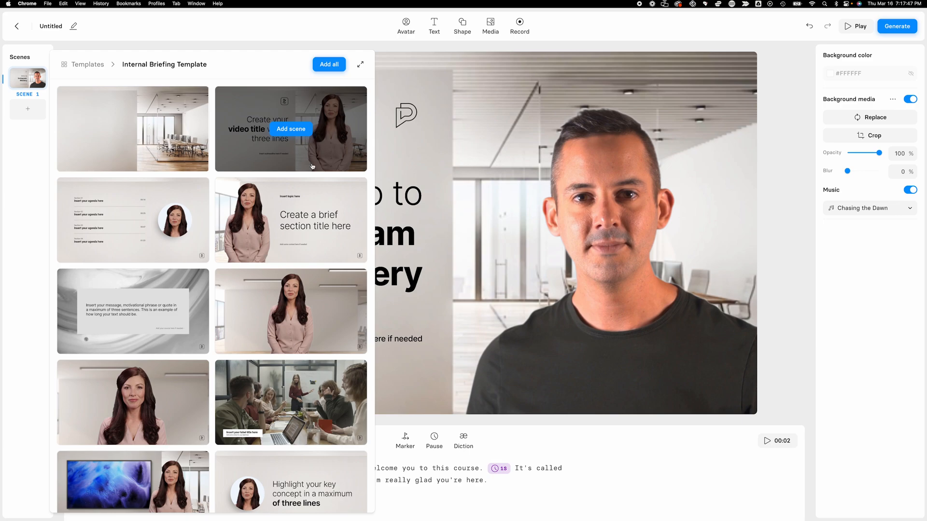
scroll(312, 166, "down", 5)
scroll(310, 177, "down", 5)
scroll(307, 187, "down", 3)
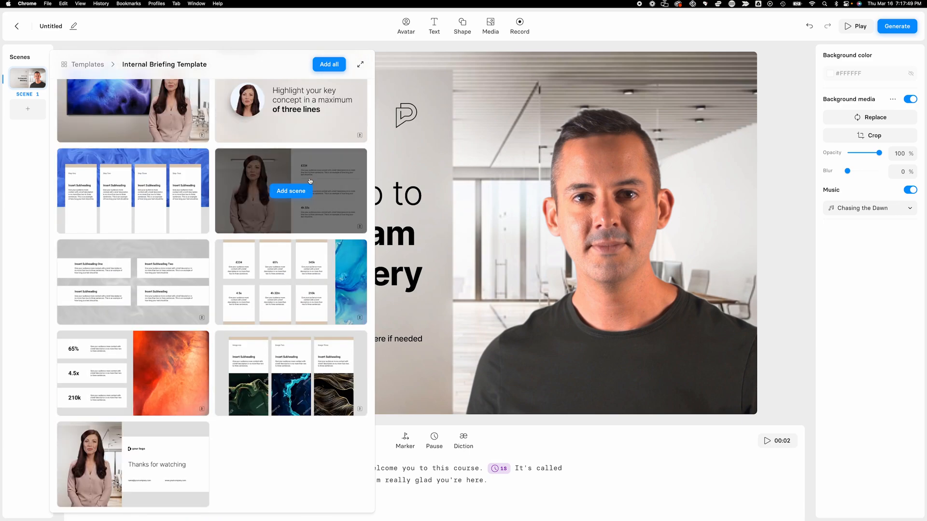
scroll(311, 180, "up", 8)
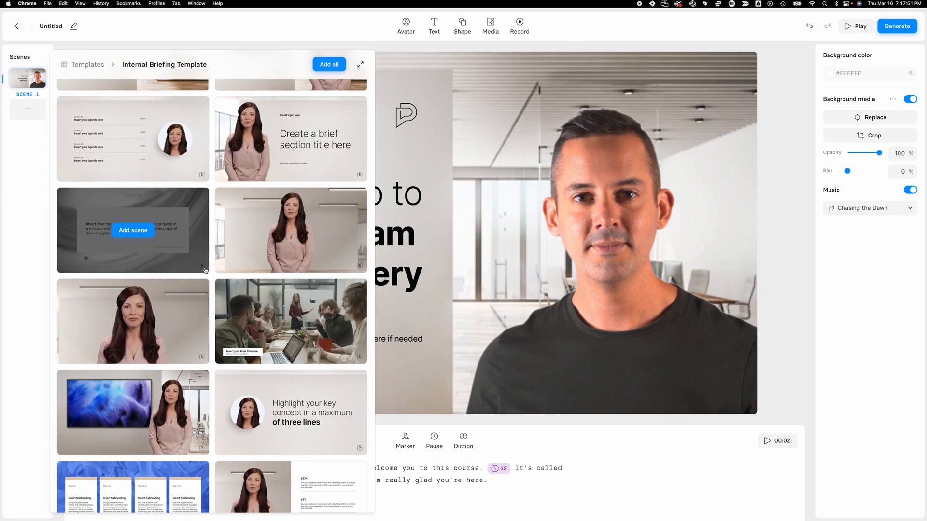
scroll(205, 270, "up", 3)
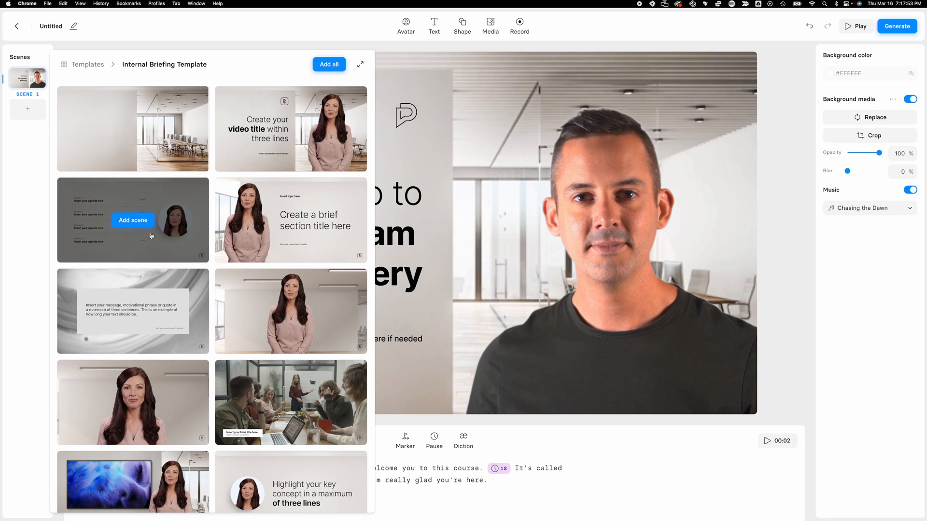
scroll(279, 255, "down", 3)
scroll(278, 254, "down", 2)
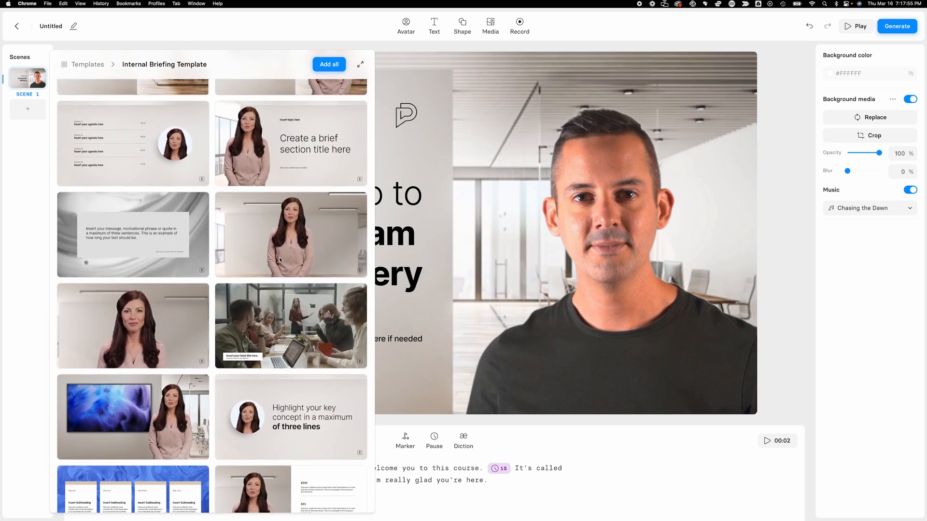
scroll(278, 254, "up", 3)
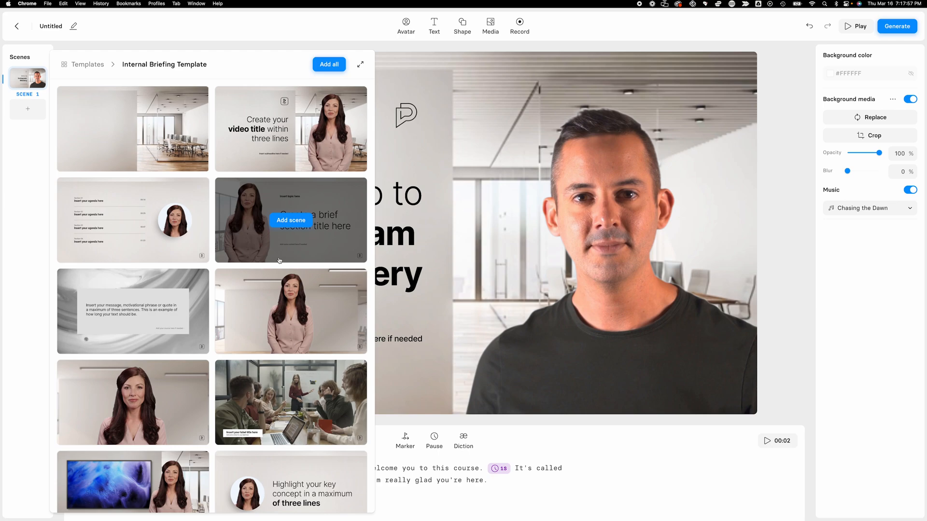
left_click(136, 216)
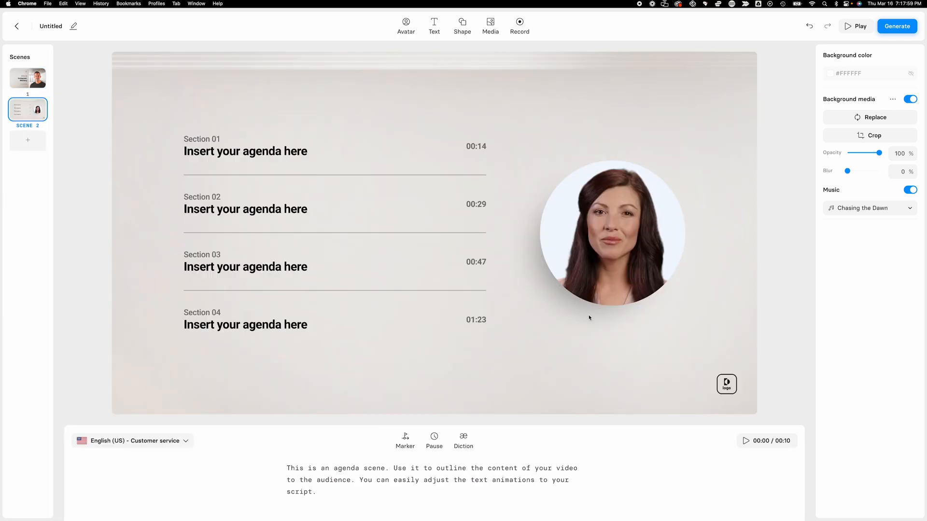
Step: Swap the agenda scene's circular presenter for the recently used male Phill Pallen avatar
left_click(600, 246)
left_click(874, 95)
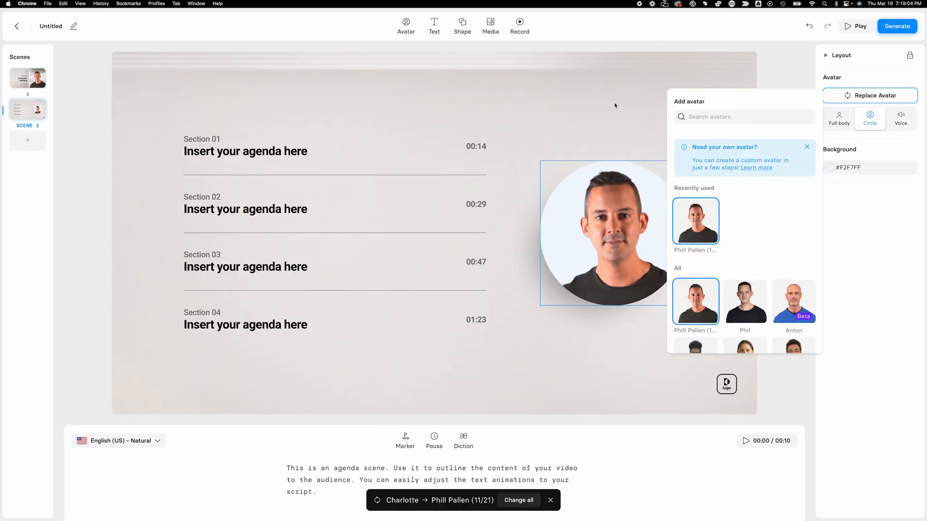
left_click(615, 106)
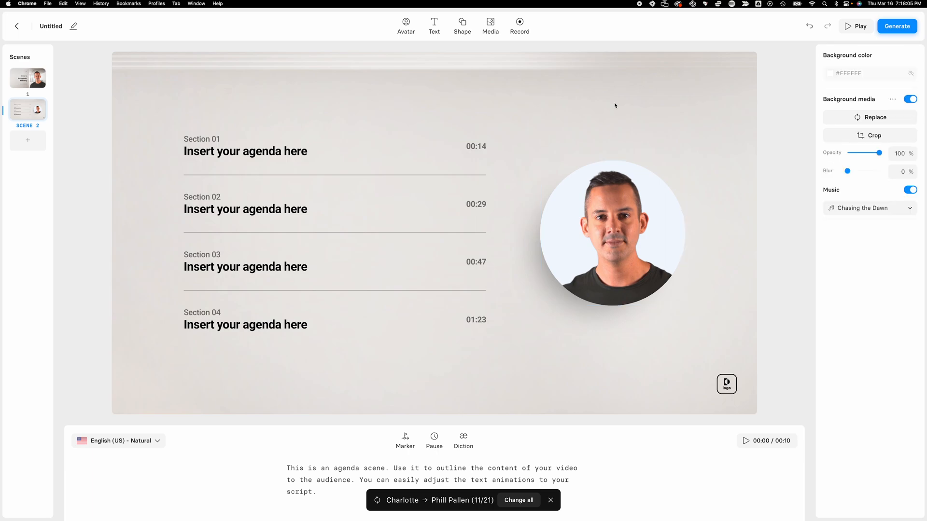